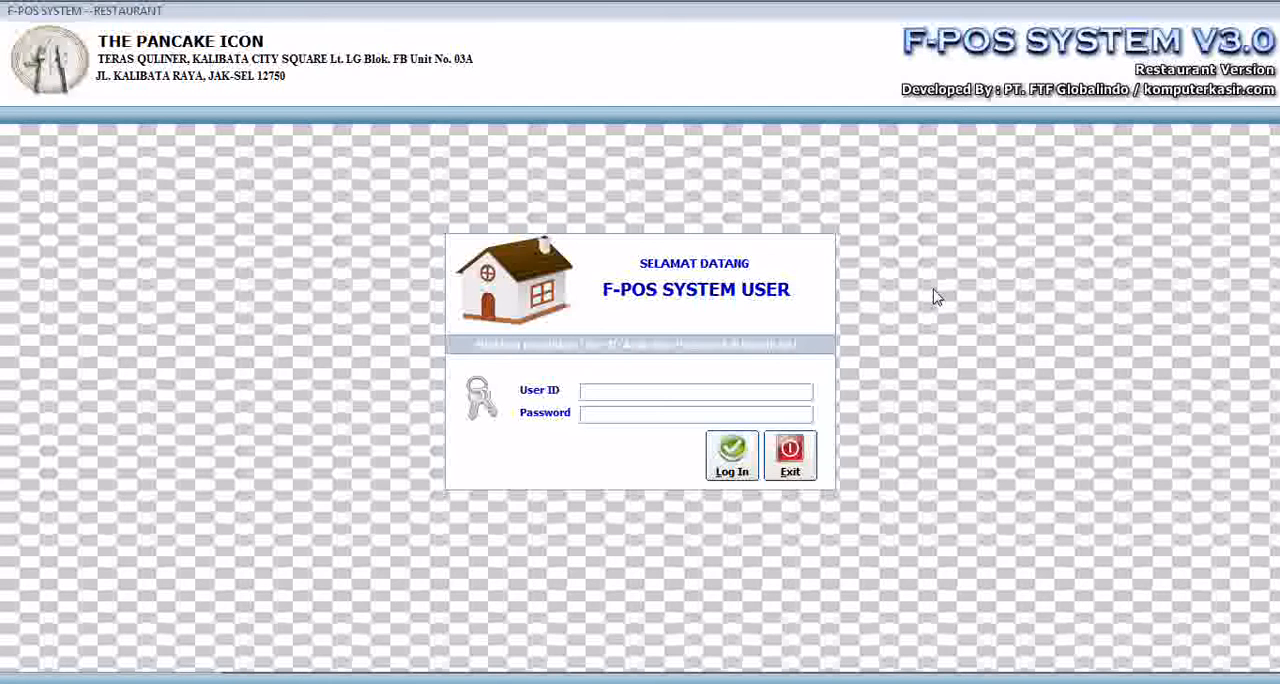
# - Enter the user ID and log in to the restaurant system
pyautogui.click(684, 395)
pyautogui.write('0001')
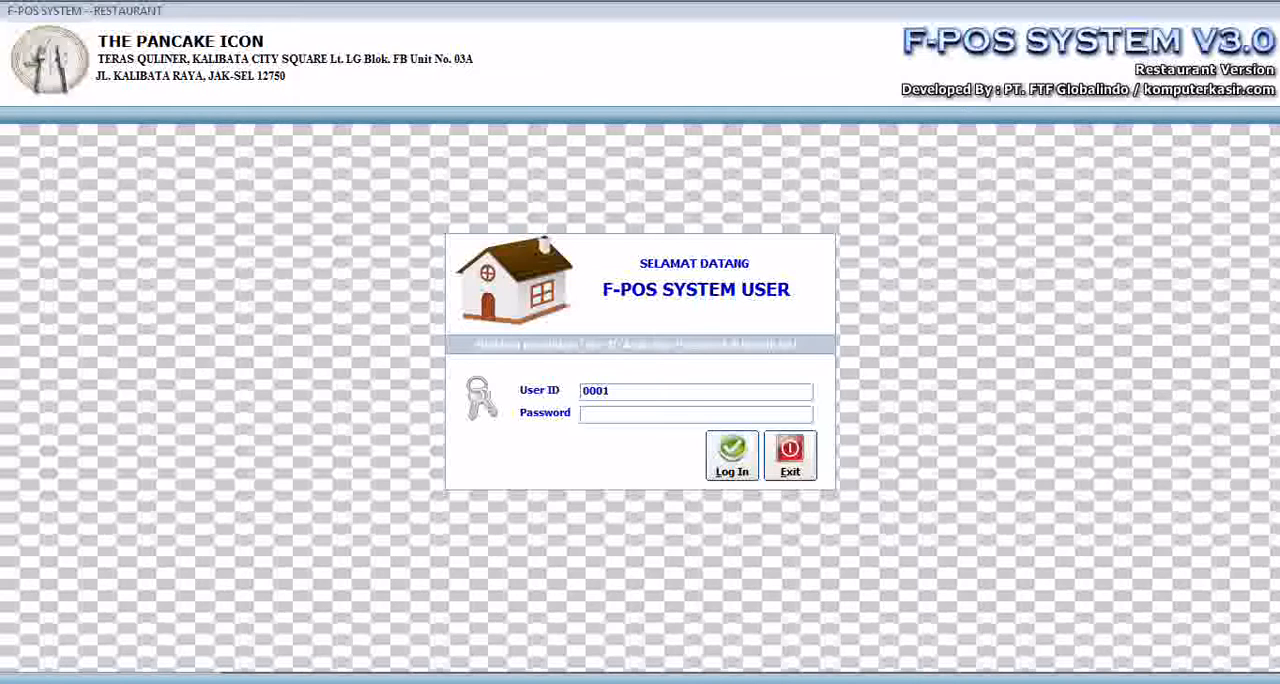
pyautogui.press('Return')
pyautogui.press('Return')
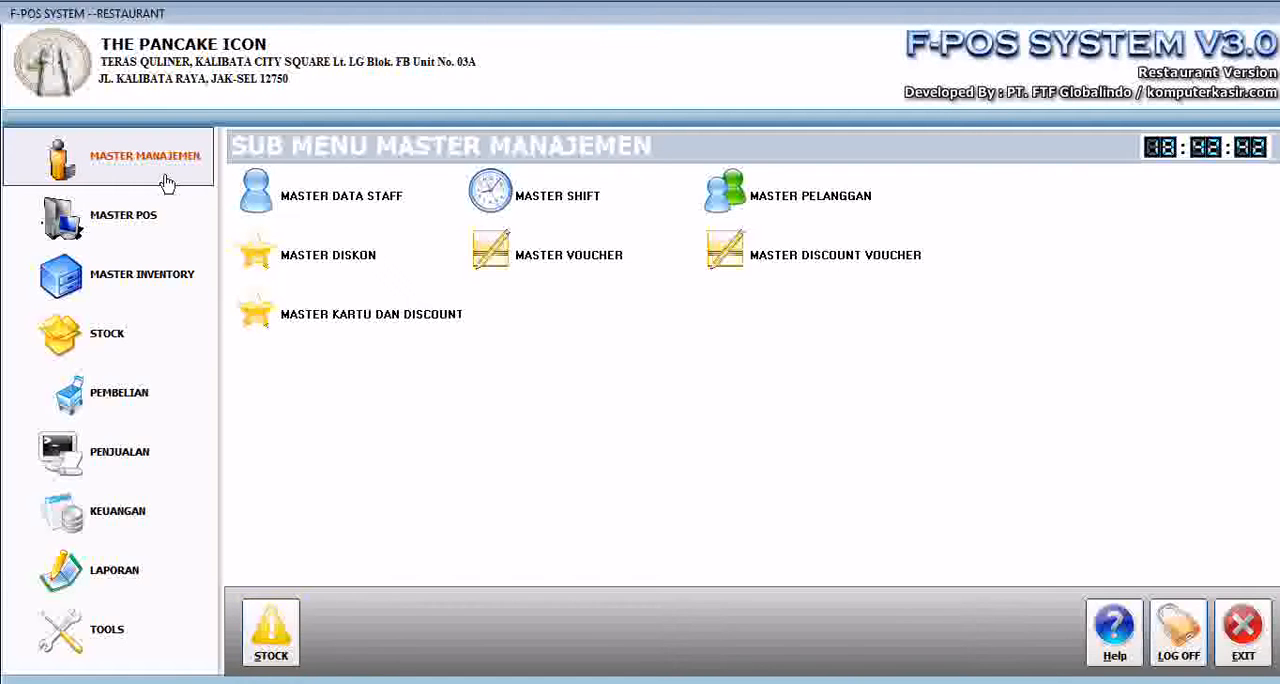
# - Create a new staff record with the staff member's name, gender Wanita and address, and save it
pyautogui.click(350, 203)
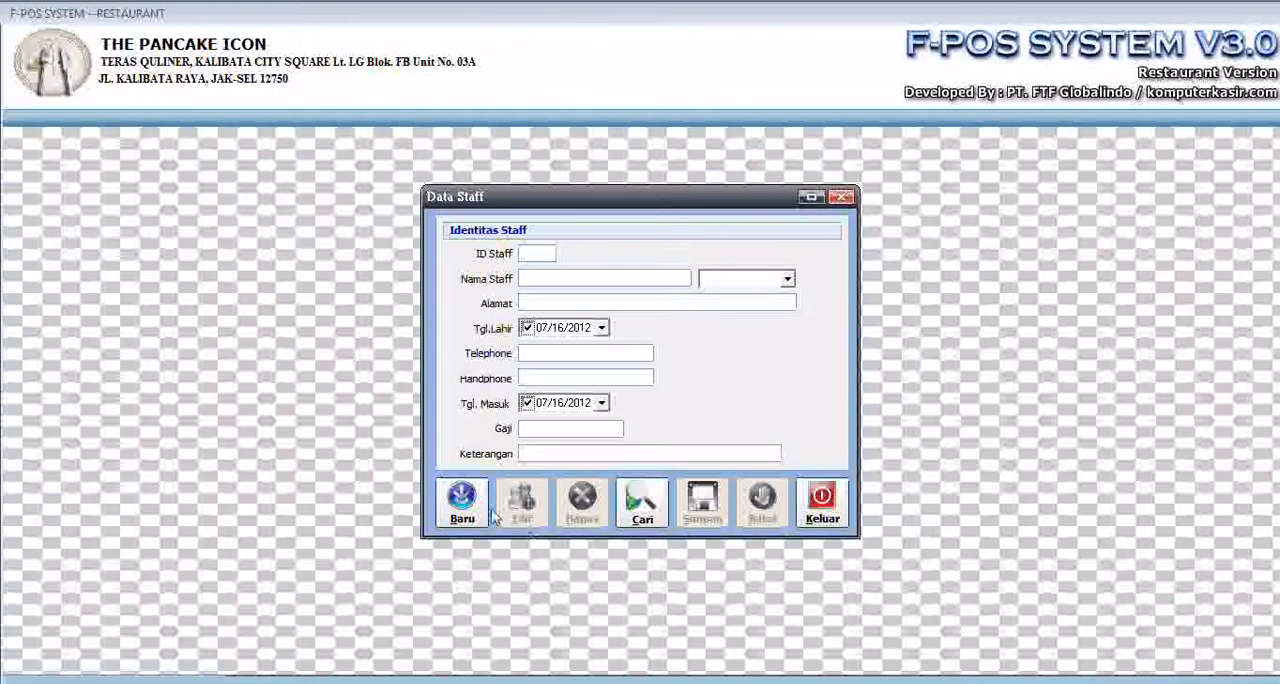
pyautogui.click(459, 514)
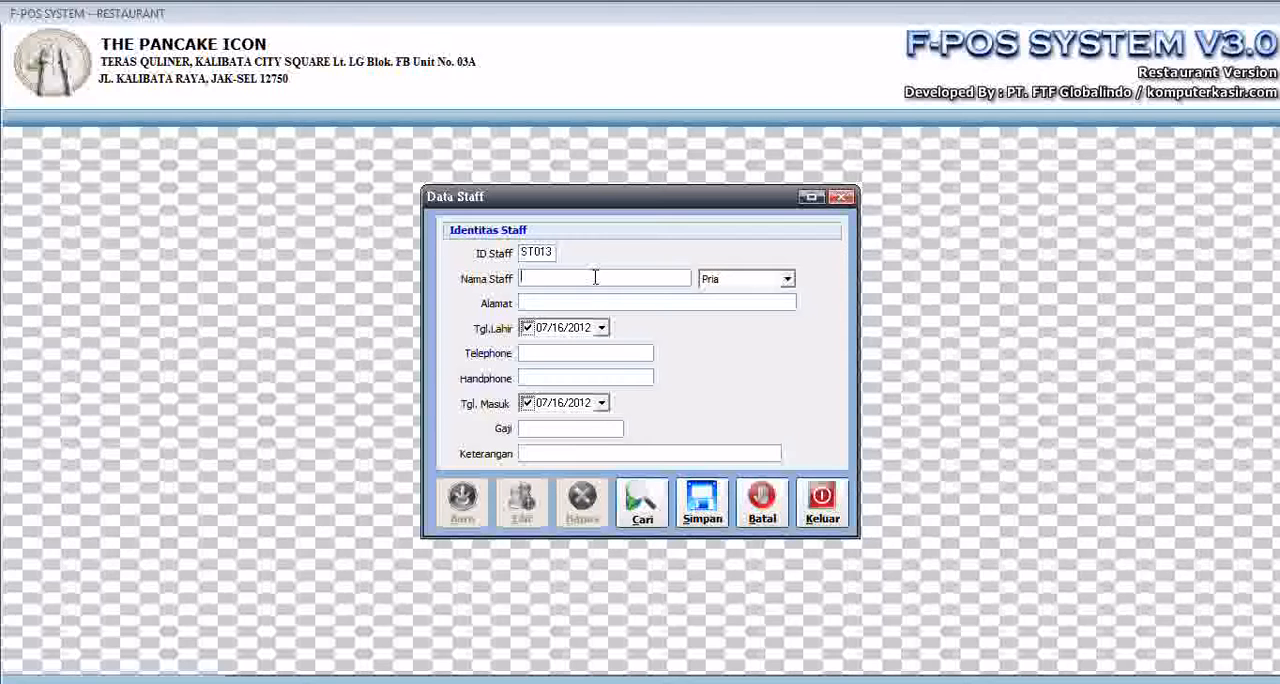
pyautogui.write('Dian')
pyautogui.press('Tab')
pyautogui.press('Down')
pyautogui.press('Tab')
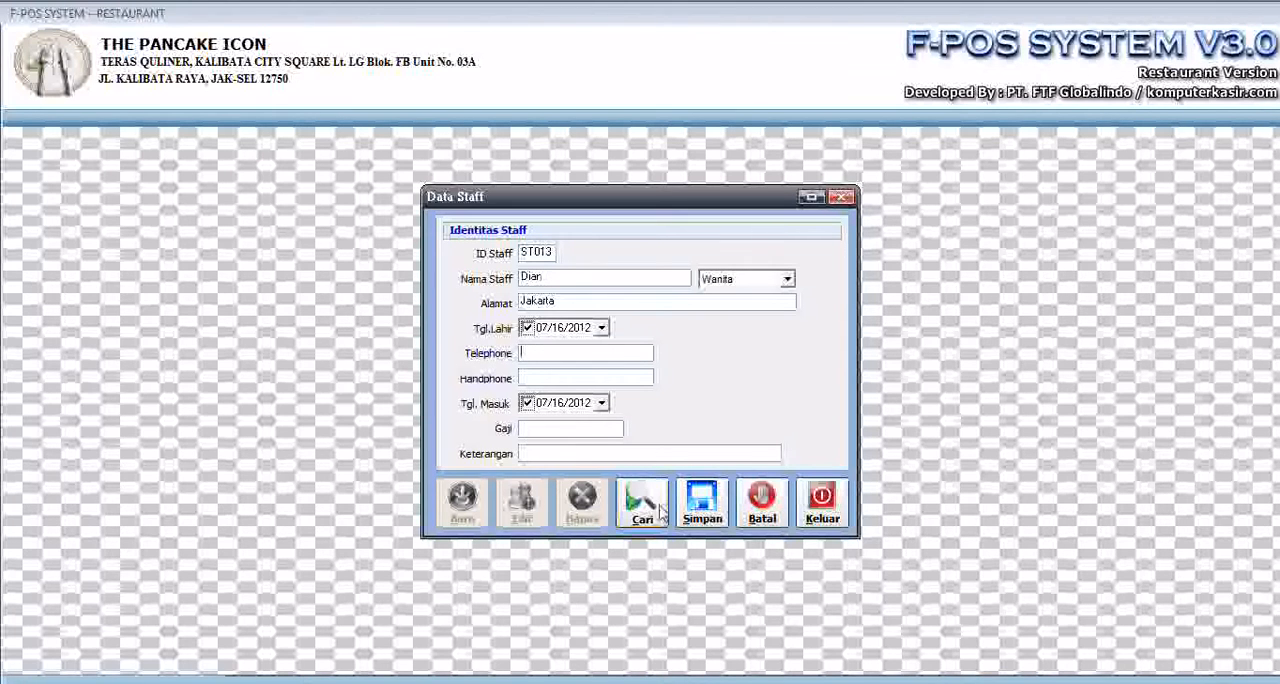
pyautogui.click(701, 503)
pyautogui.click(630, 418)
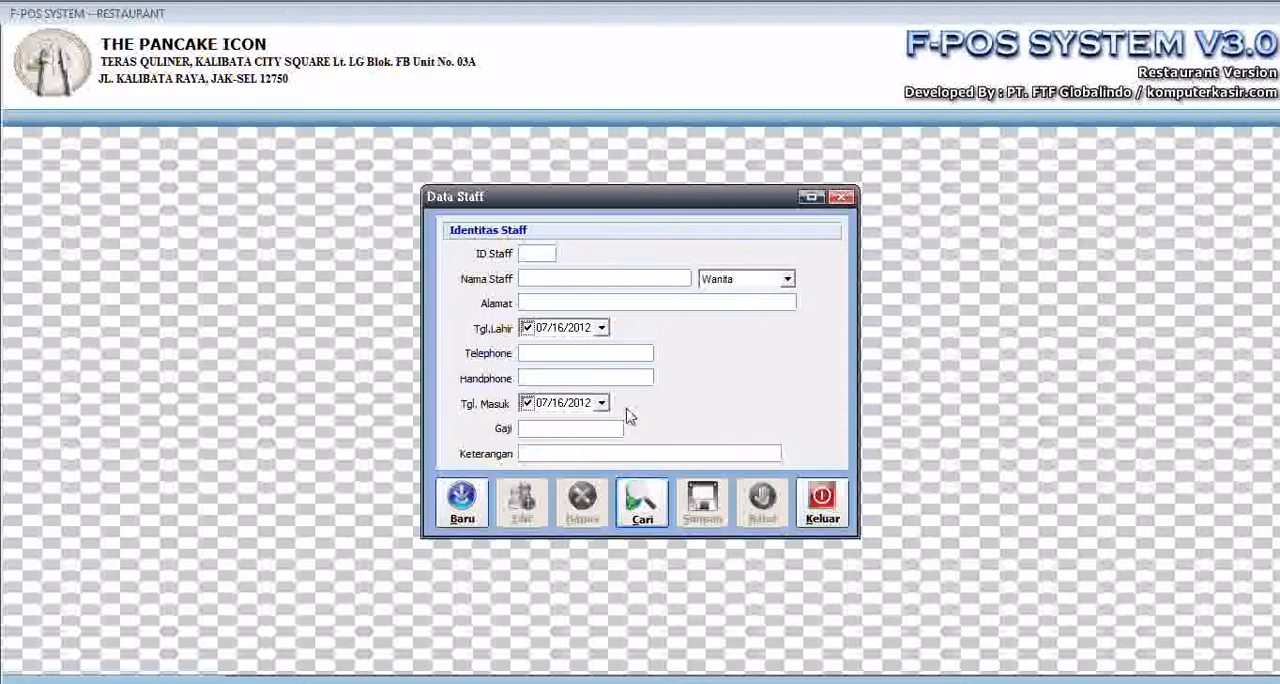
# - Search the staff data by the newly added member's name, load that record and close the staff form
pyautogui.click(647, 508)
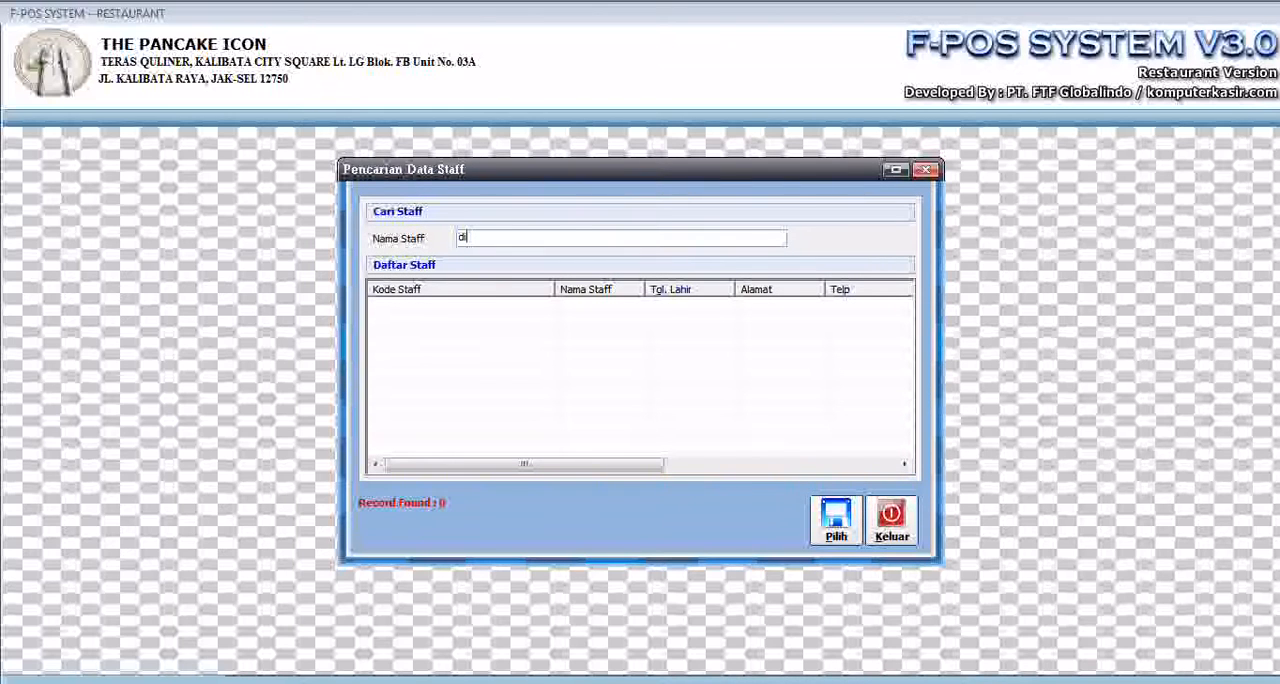
pyautogui.press('Return')
pyautogui.press('Tab')
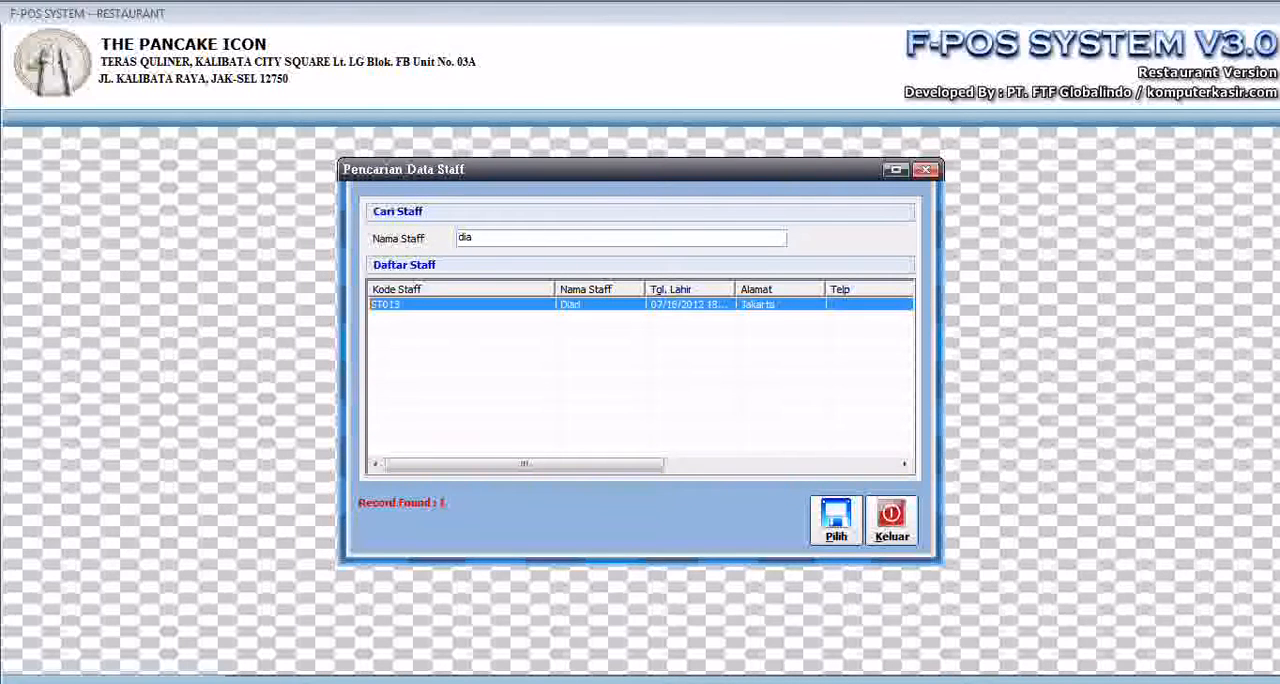
pyautogui.press('Return')
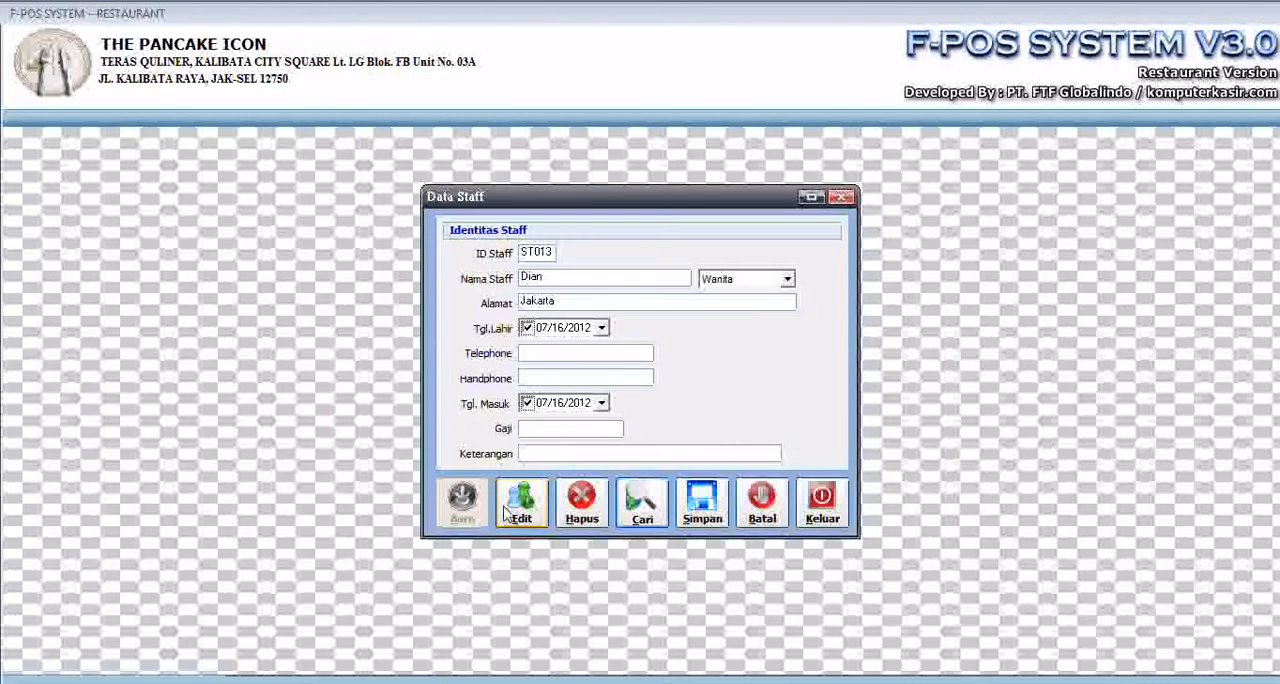
pyautogui.click(822, 510)
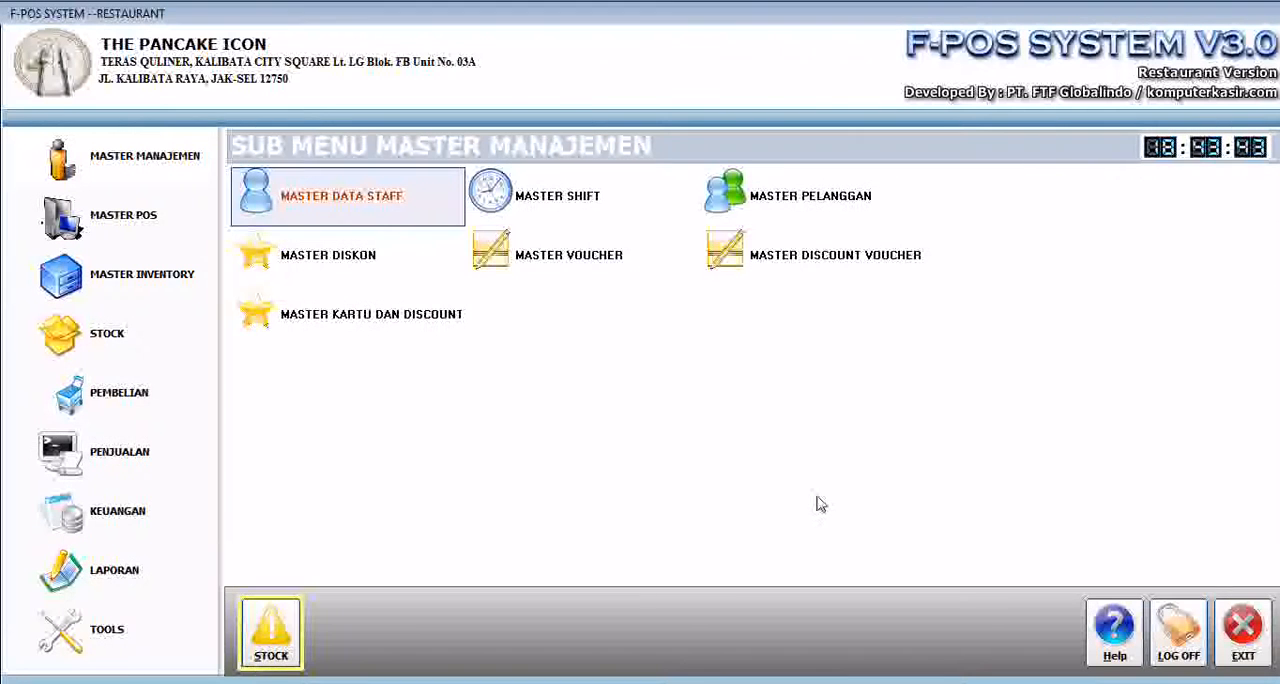
# - Open shift 1 in Master Shift for editing and set its start time to 08:00
pyautogui.click(566, 196)
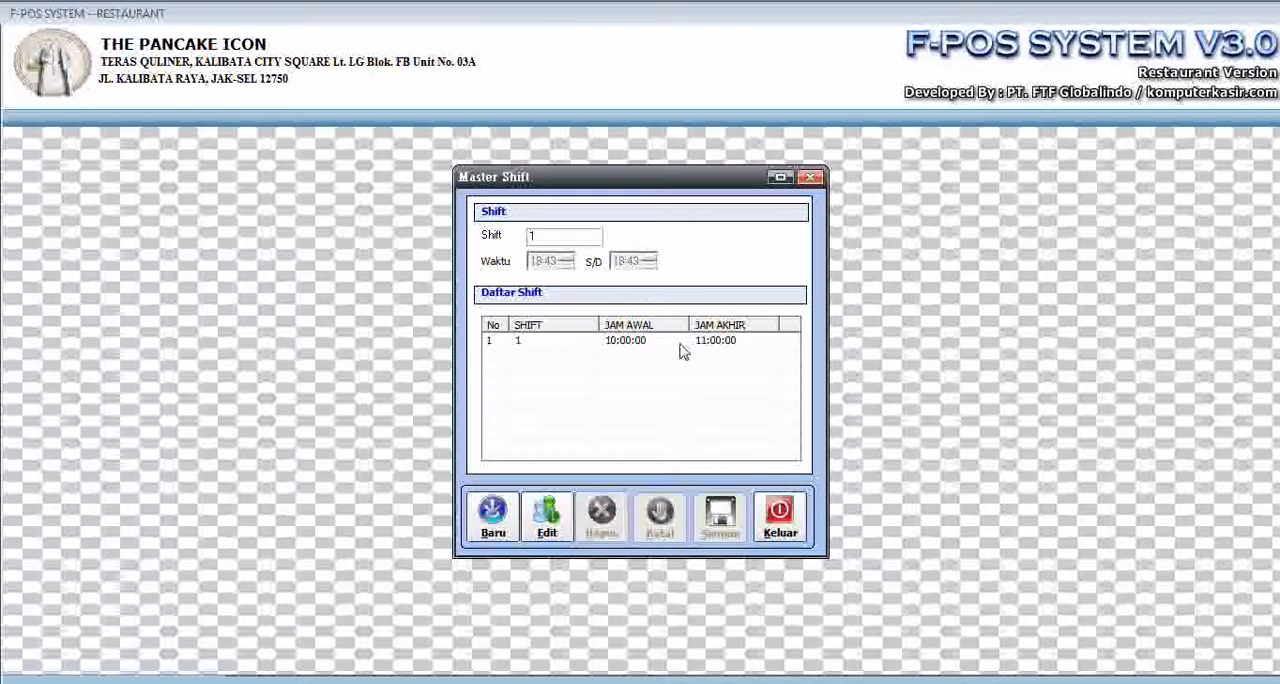
pyautogui.click(683, 345)
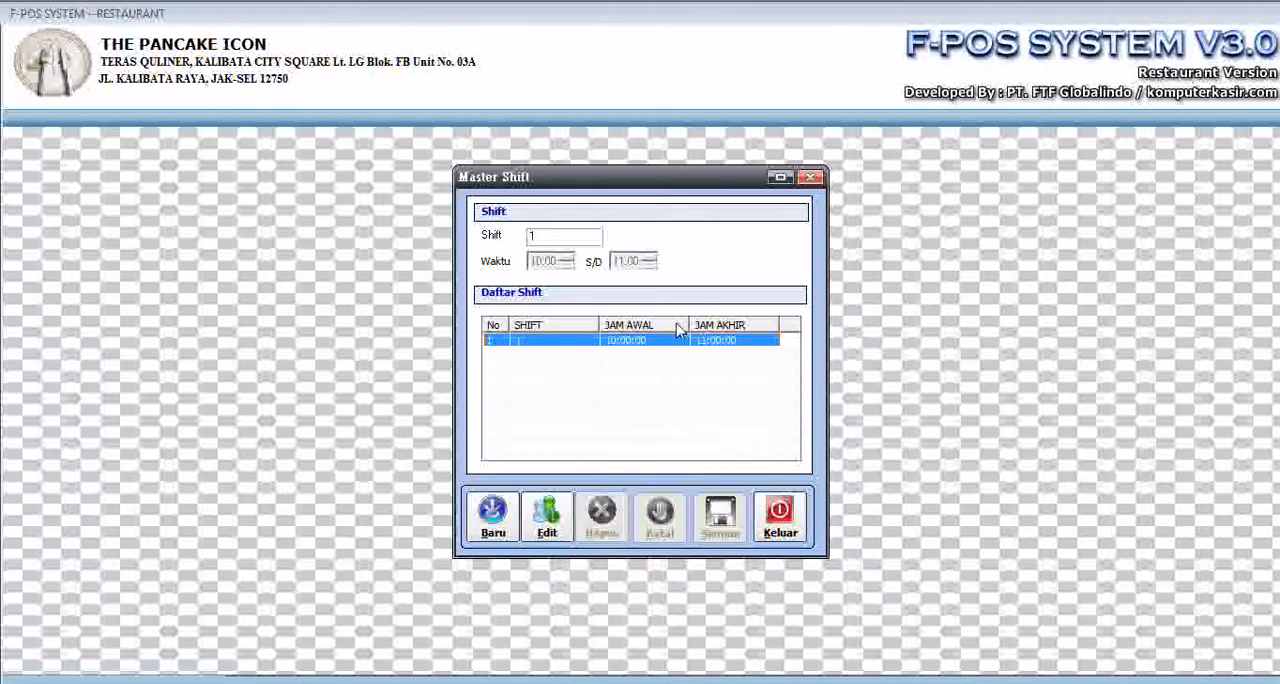
pyautogui.click(546, 517)
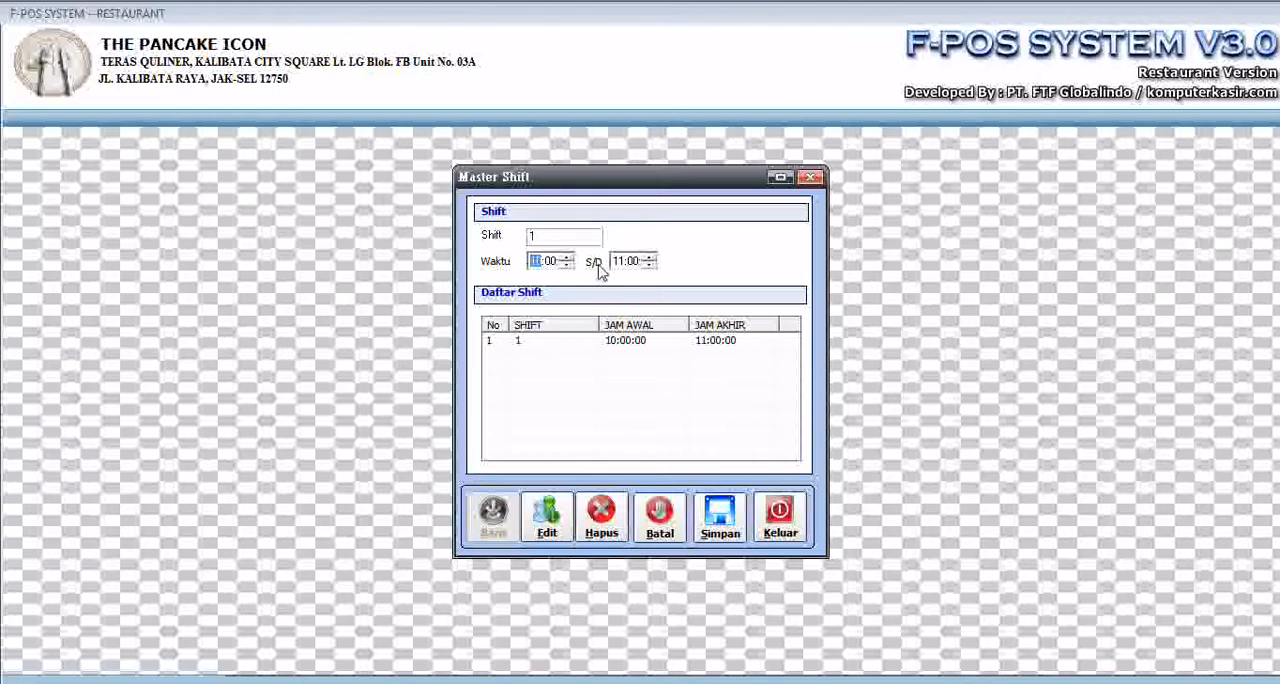
pyautogui.click(567, 266)
pyautogui.click(567, 266)
# - Set the end time of shift 1 to 18:00, save the shift and close Master Shift
pyautogui.click(618, 261)
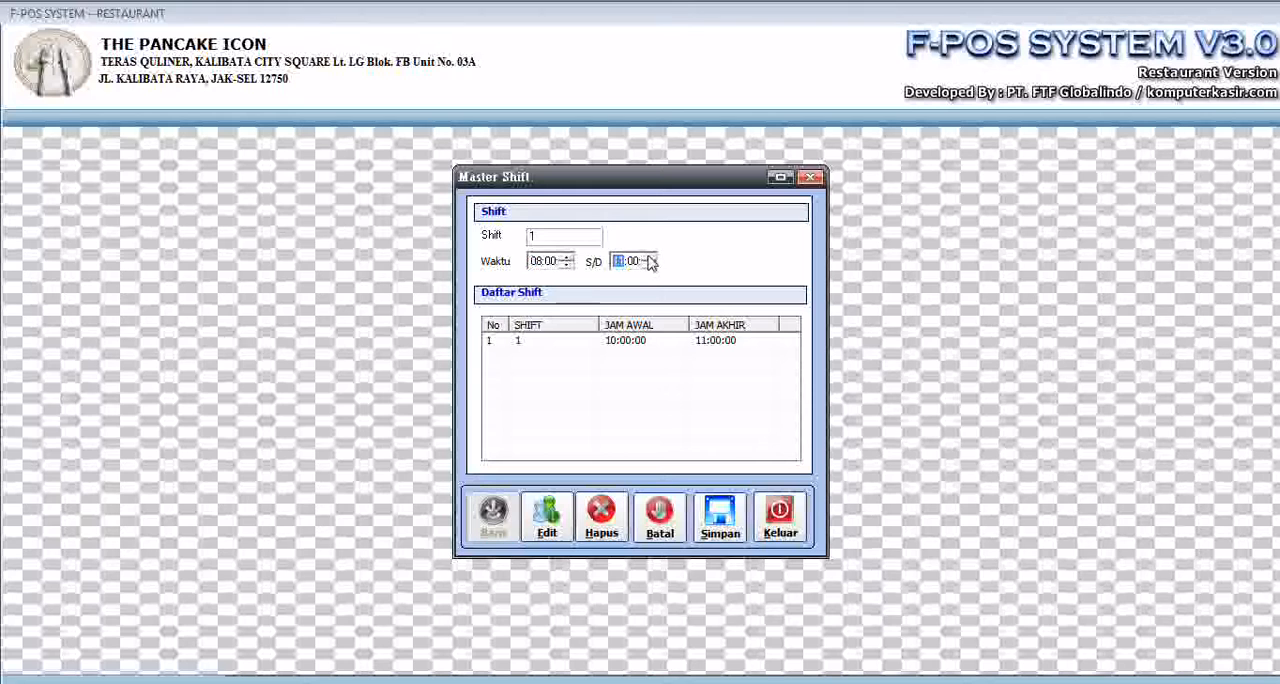
pyautogui.click(650, 264)
pyautogui.click(647, 264)
pyautogui.click(649, 264)
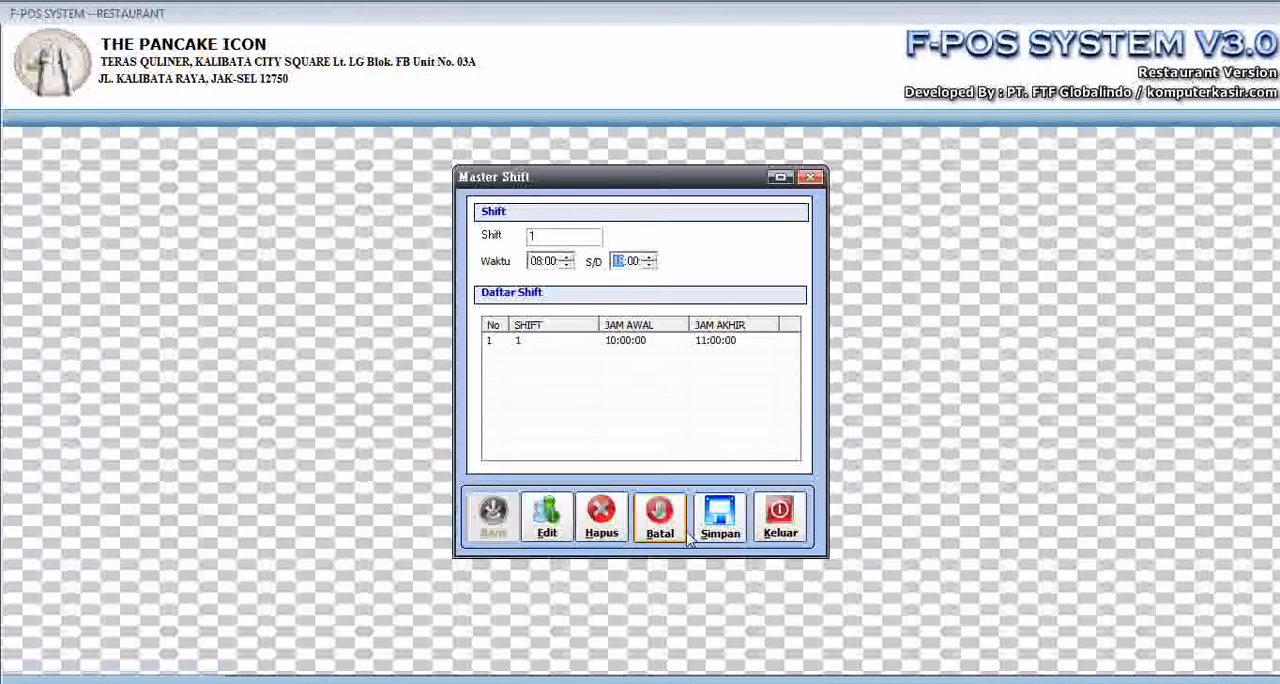
pyautogui.click(720, 518)
pyautogui.click(627, 413)
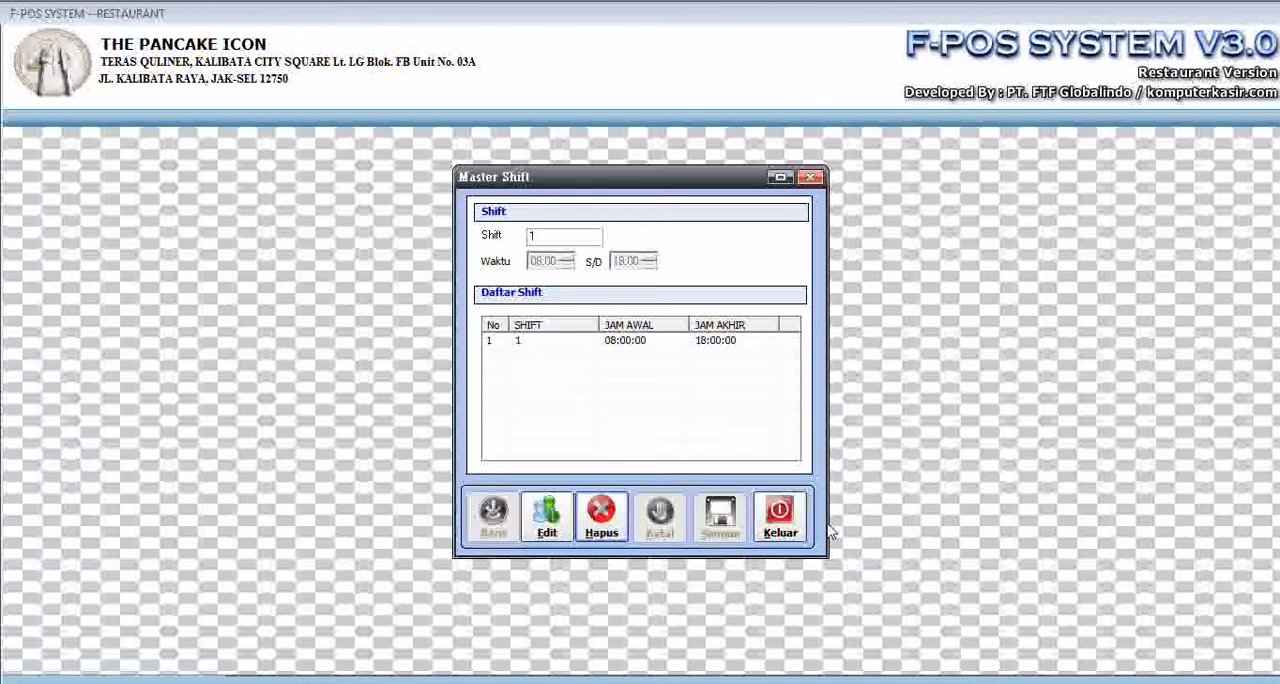
pyautogui.click(781, 513)
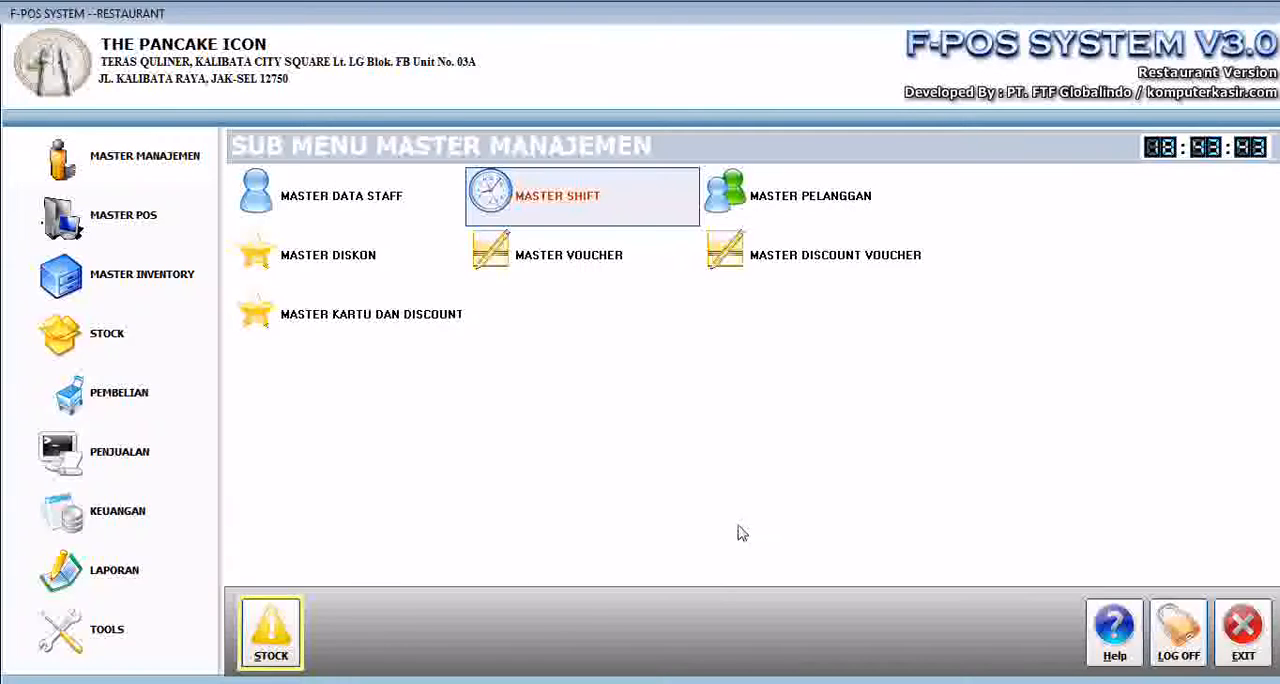
# - Start a blank customer record in Master Pelanggan and leave the form without saving
pyautogui.click(887, 217)
pyautogui.click(838, 203)
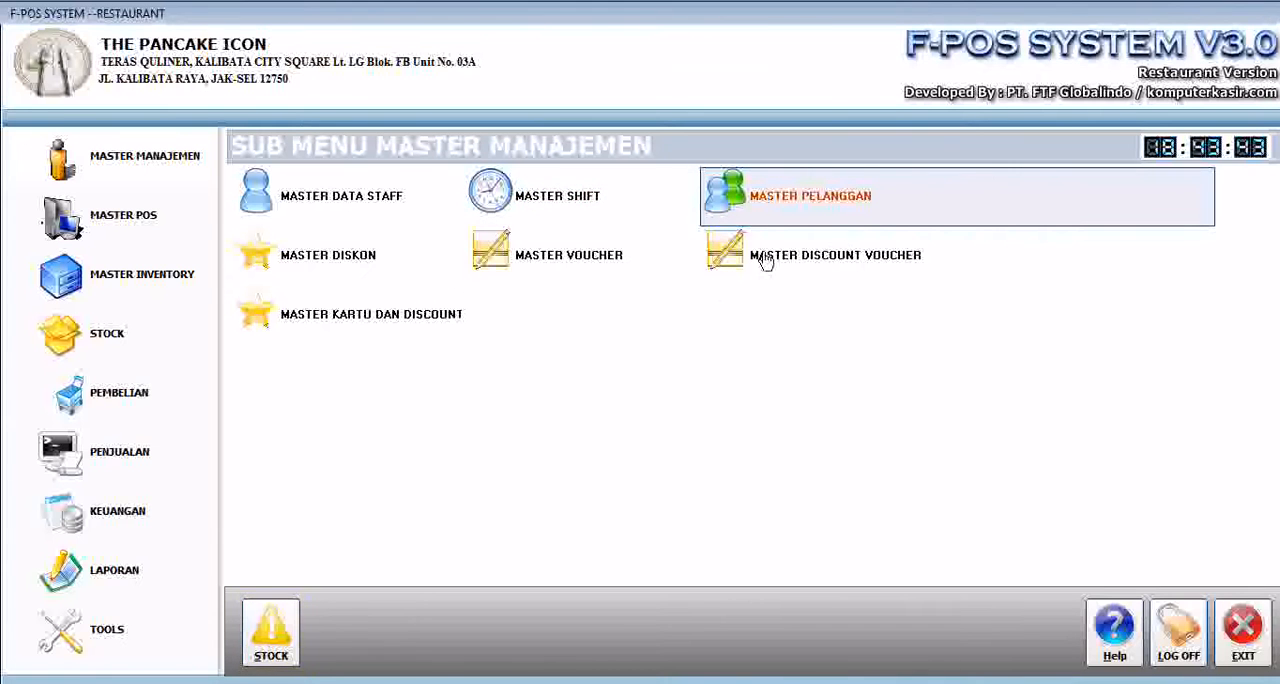
pyautogui.click(790, 205)
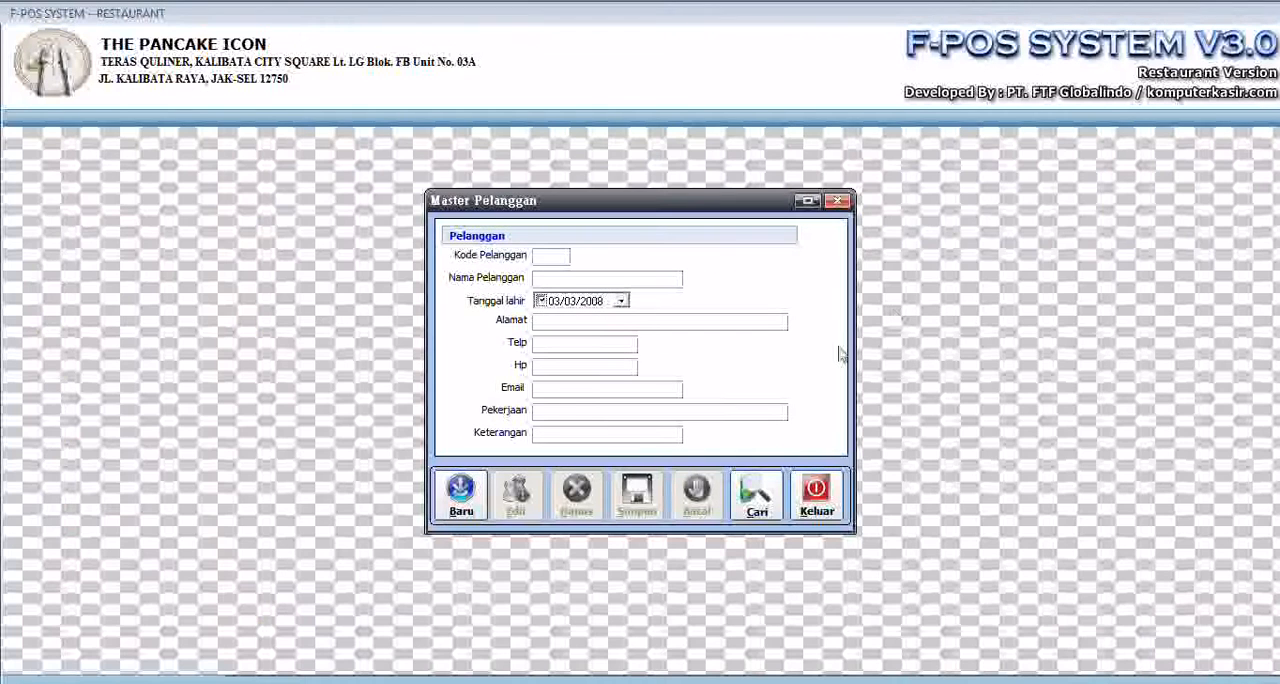
pyautogui.click(461, 493)
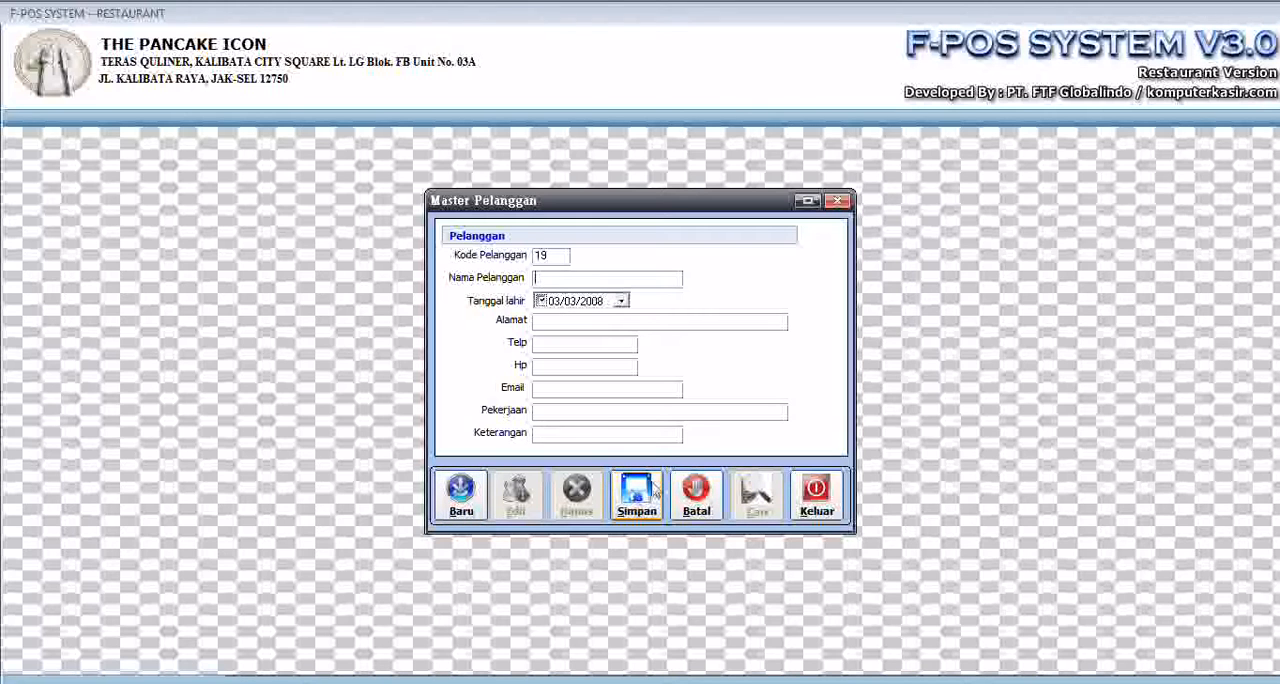
pyautogui.click(830, 500)
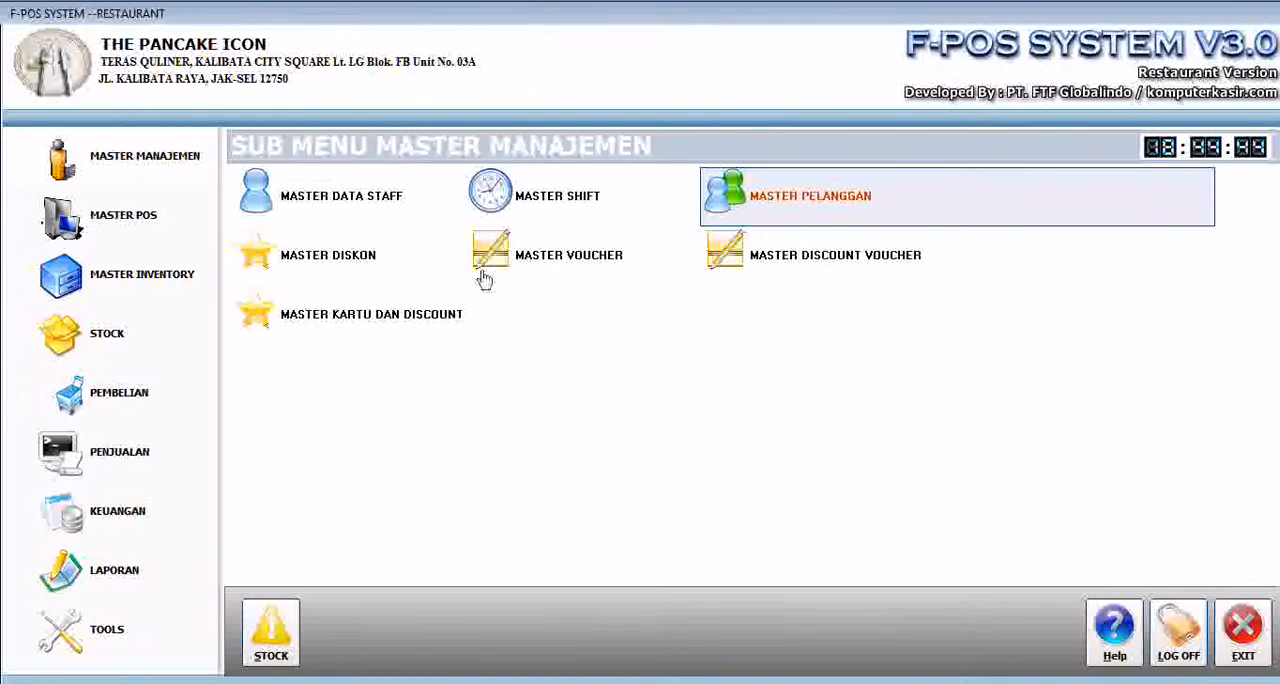
# - Start a new item discount in Master Diskon for menu M000002 TEH BOTOL, with type Persentase and value 10
pyautogui.click(343, 267)
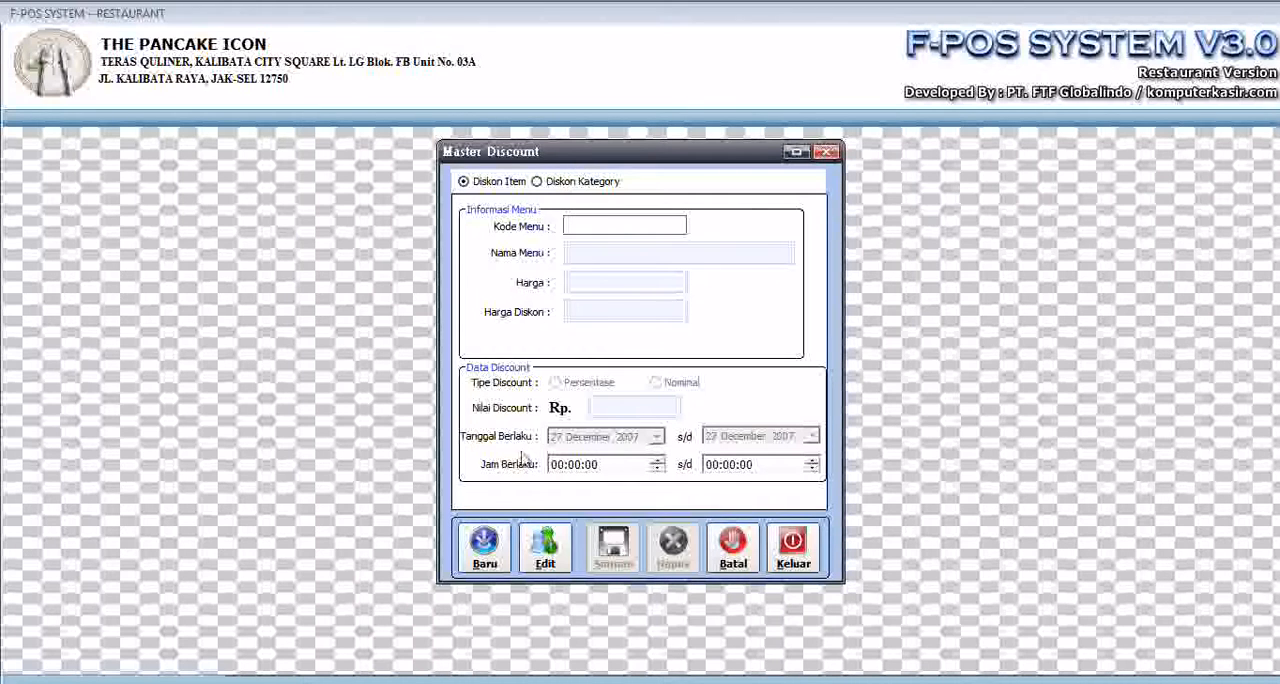
pyautogui.click(484, 545)
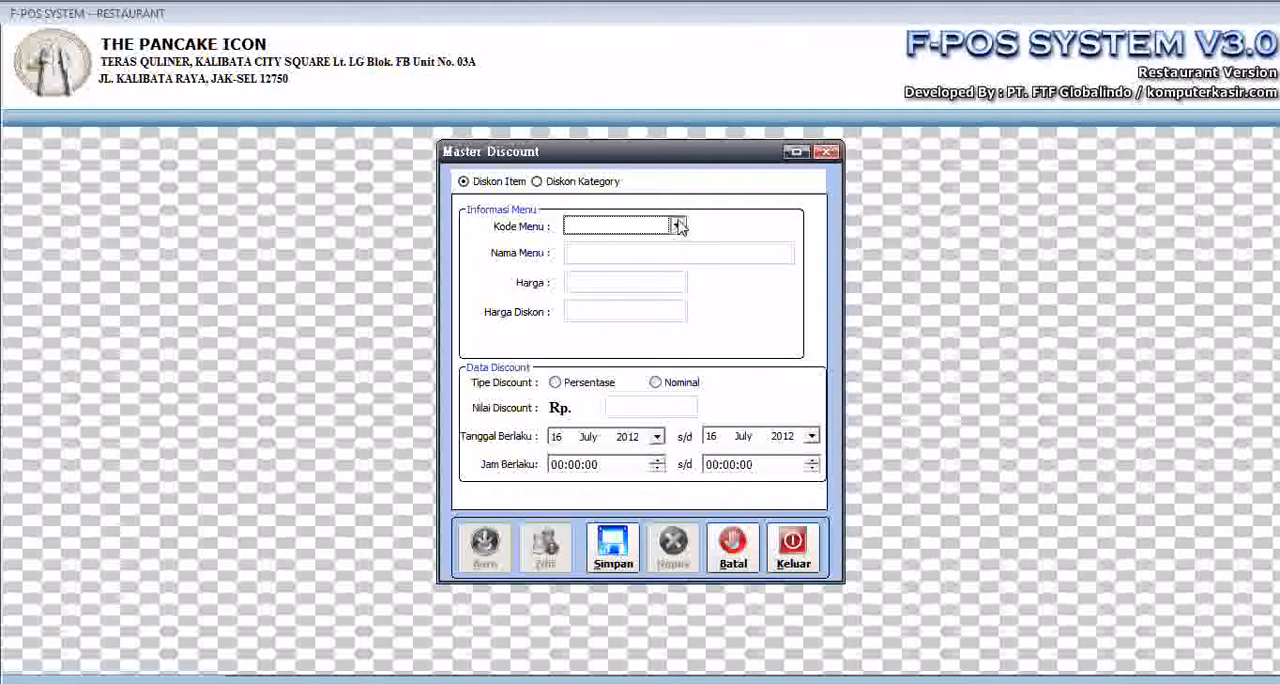
pyautogui.click(677, 226)
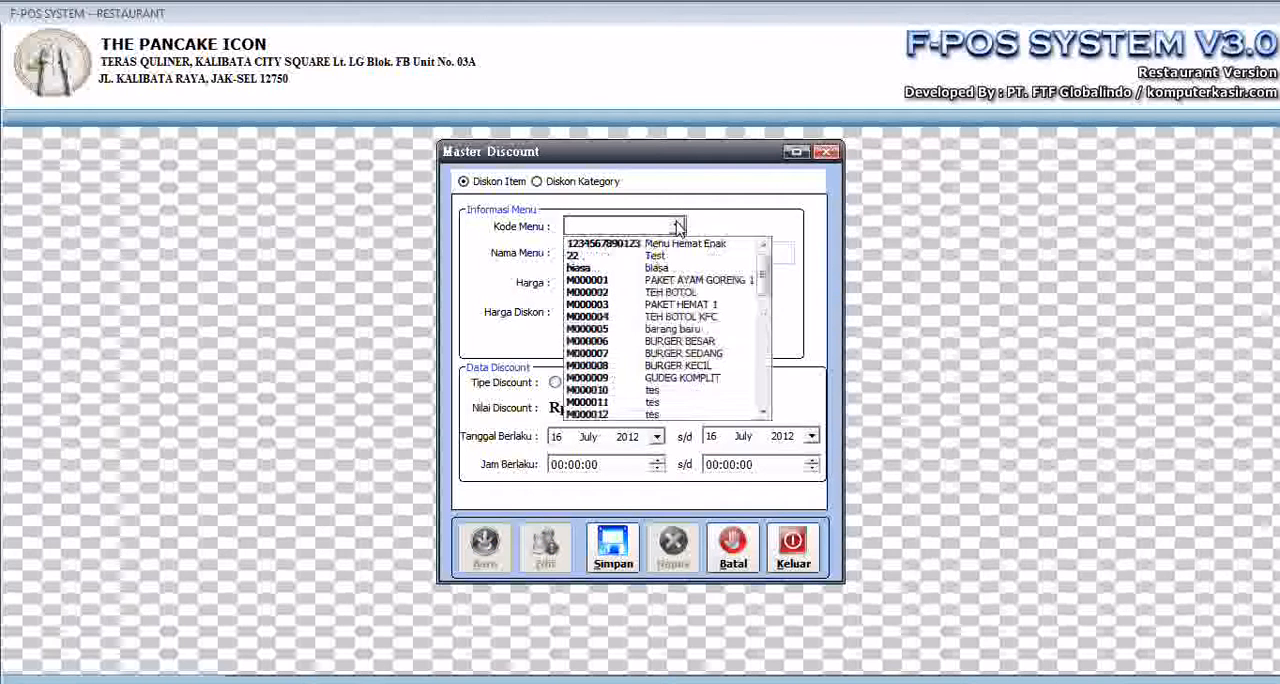
pyautogui.click(714, 297)
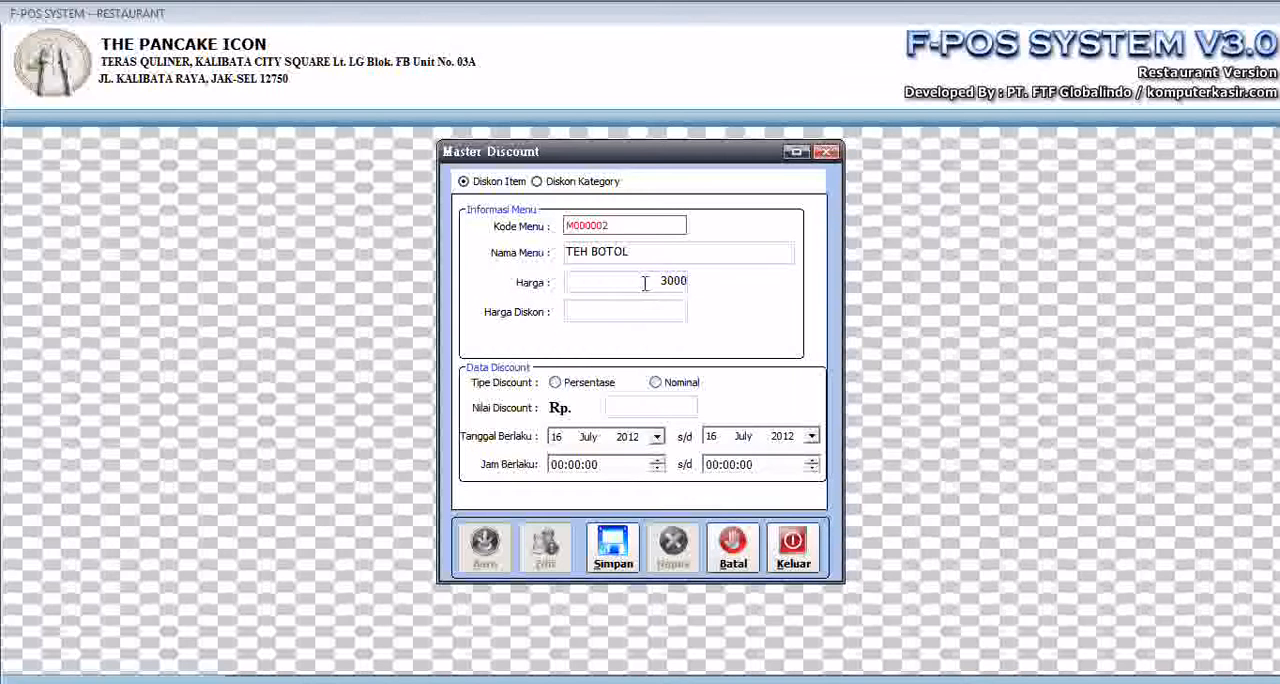
pyautogui.click(588, 385)
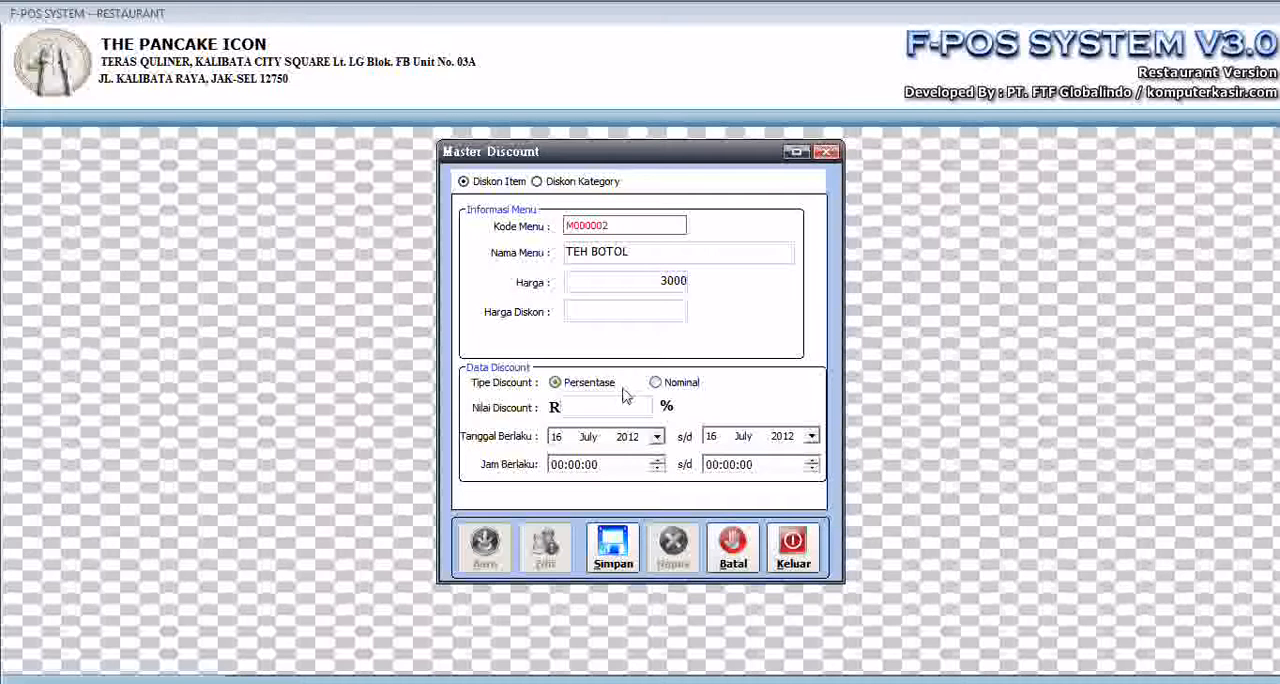
pyautogui.write('10')
pyautogui.moveTo(592, 311); pyautogui.dragTo(430, 326)
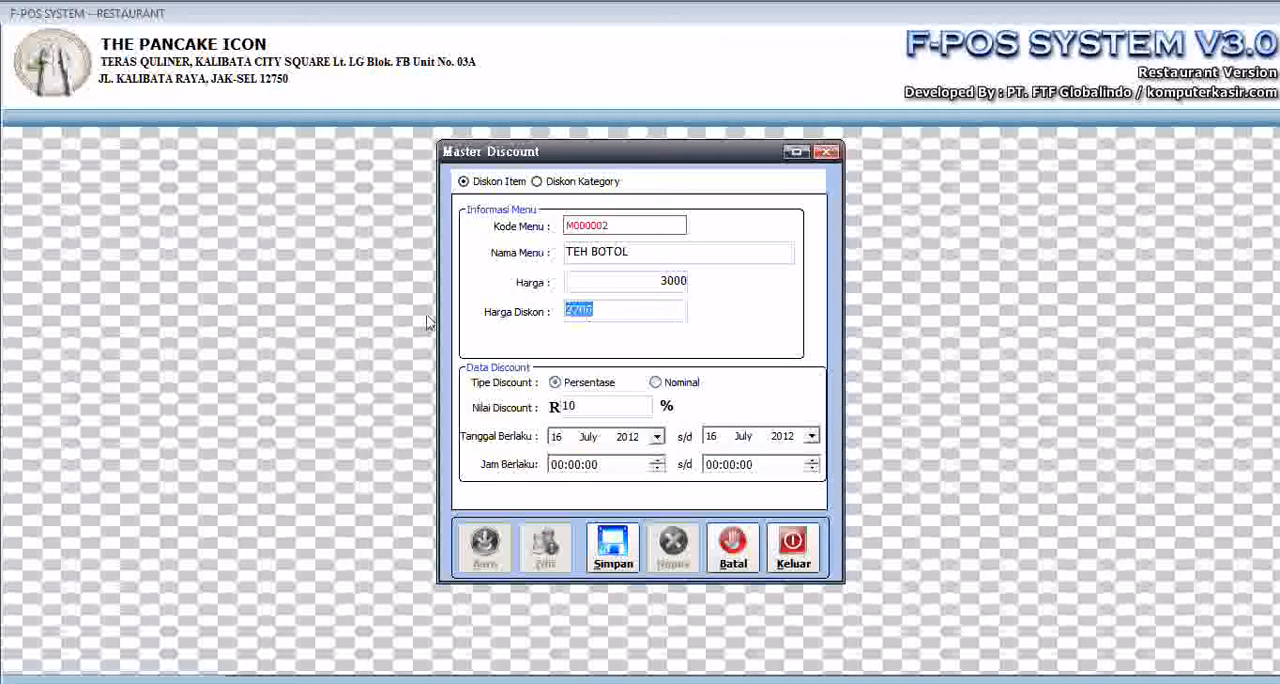
# - Set the end date of the TEH BOTOL discount to 26 July 2012 and save the discount
pyautogui.click(657, 437)
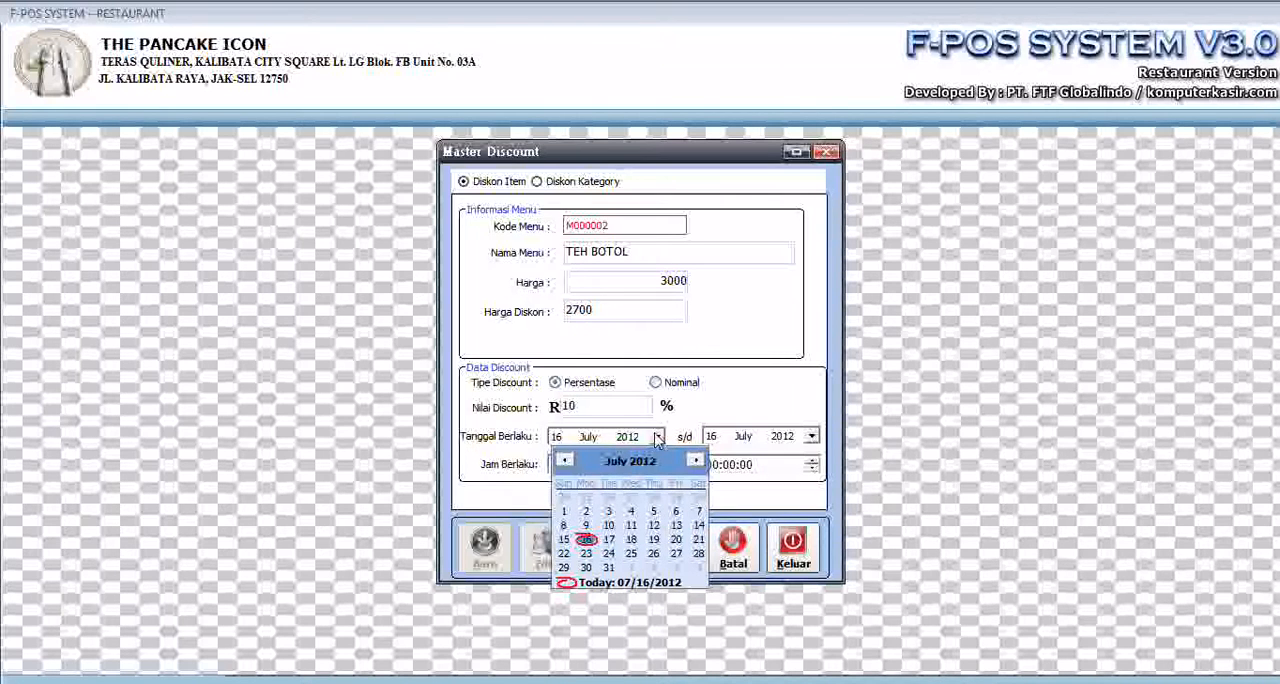
pyautogui.click(812, 437)
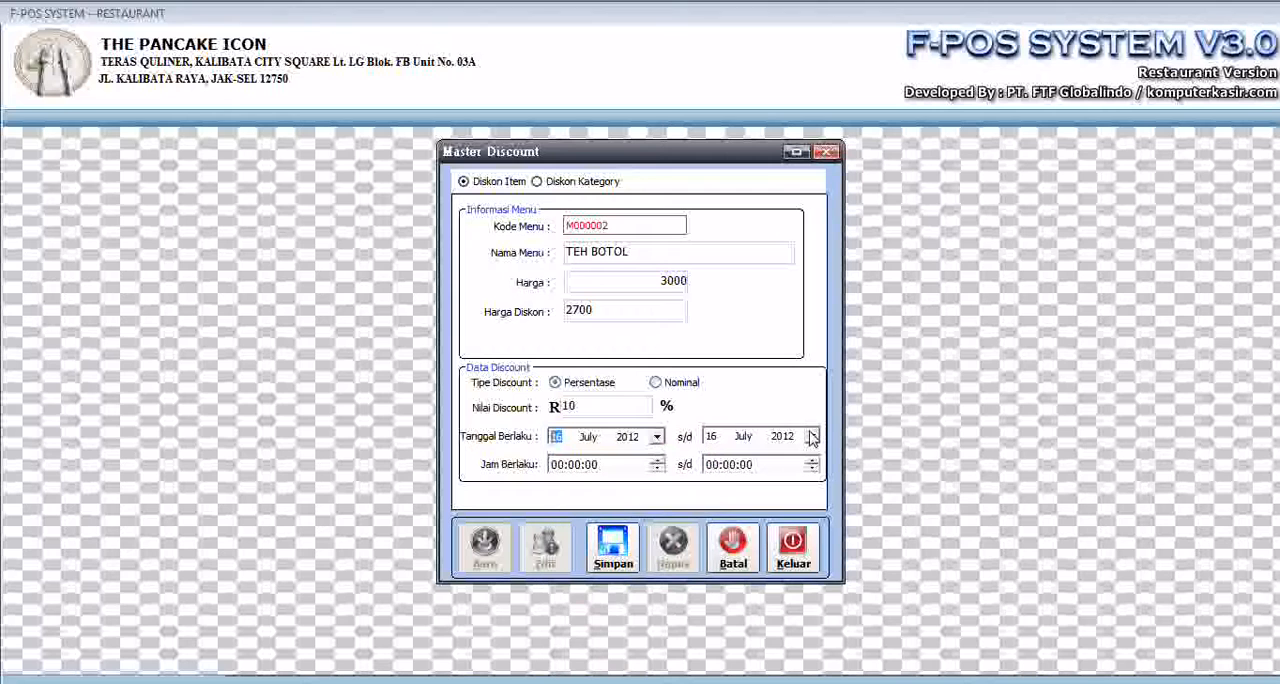
pyautogui.click(812, 437)
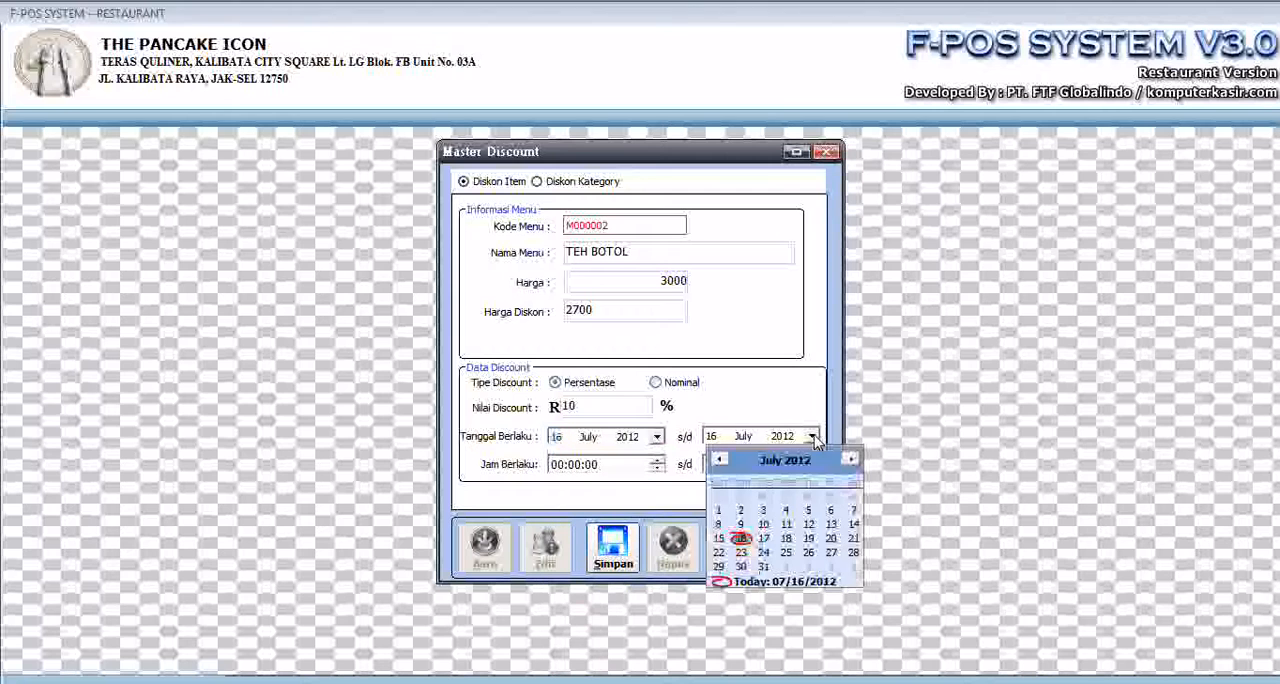
pyautogui.click(813, 556)
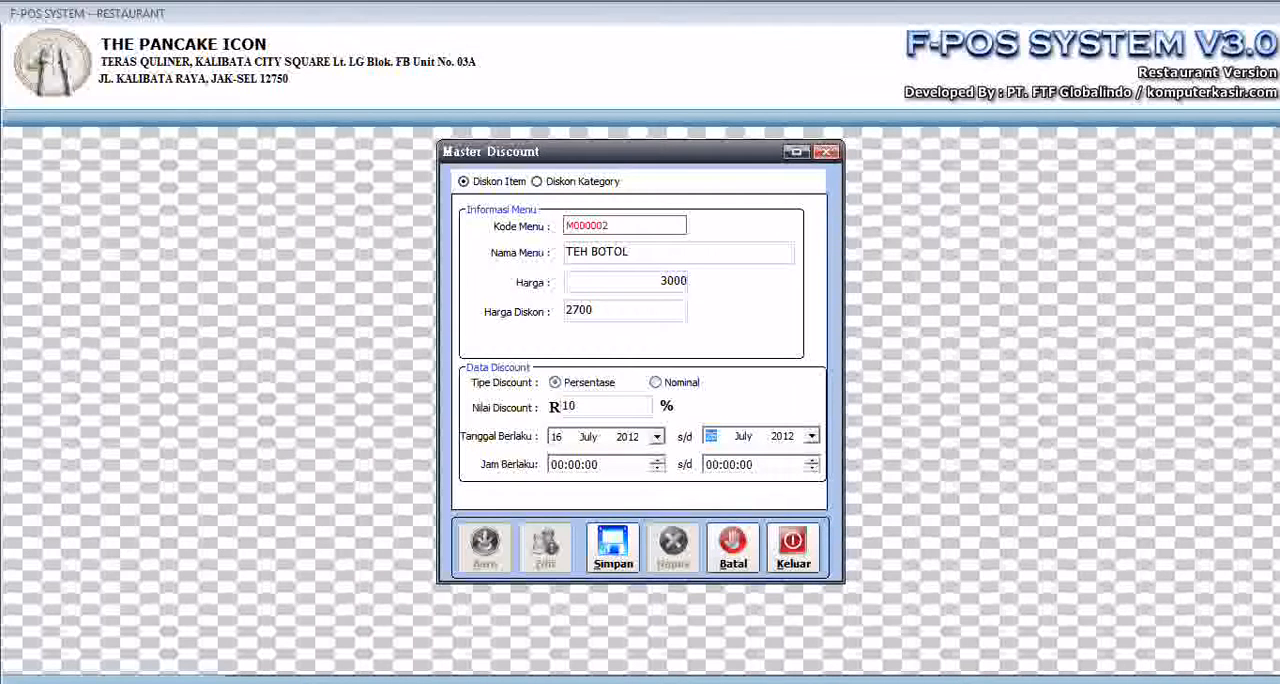
pyautogui.click(640, 553)
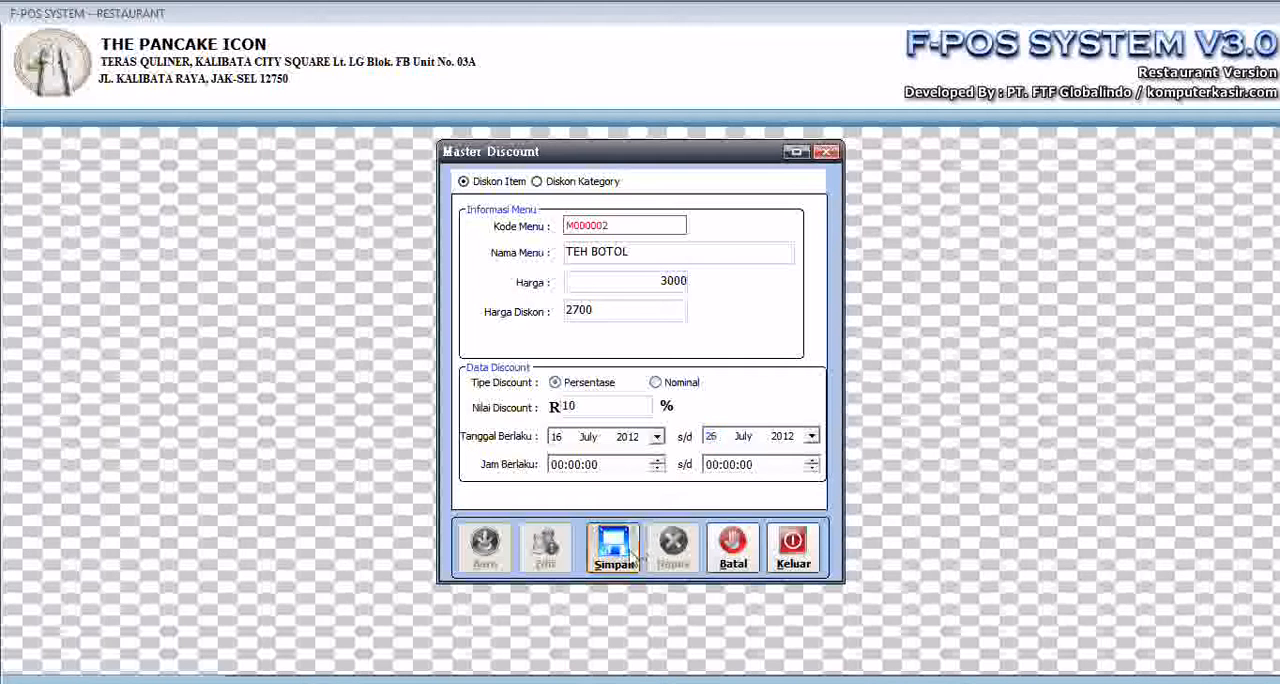
pyautogui.click(667, 416)
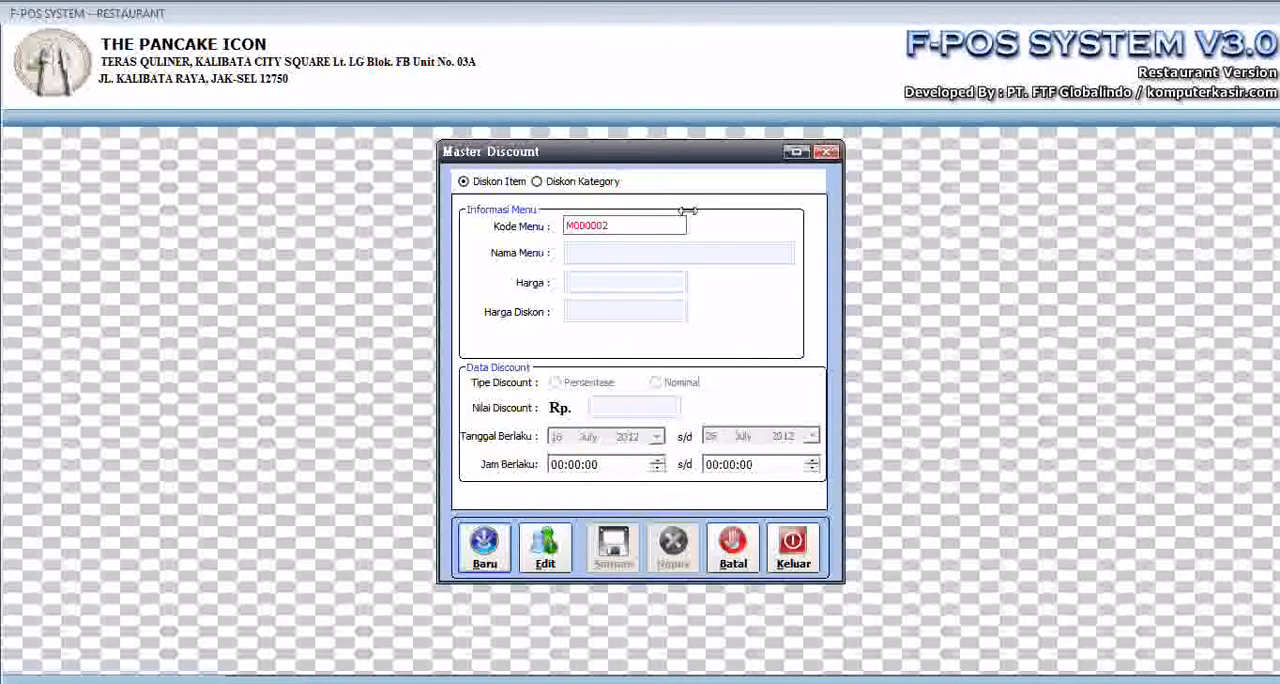
# - Start a new category discount, view the available category codes, and close the discount form without saving
pyautogui.click(490, 565)
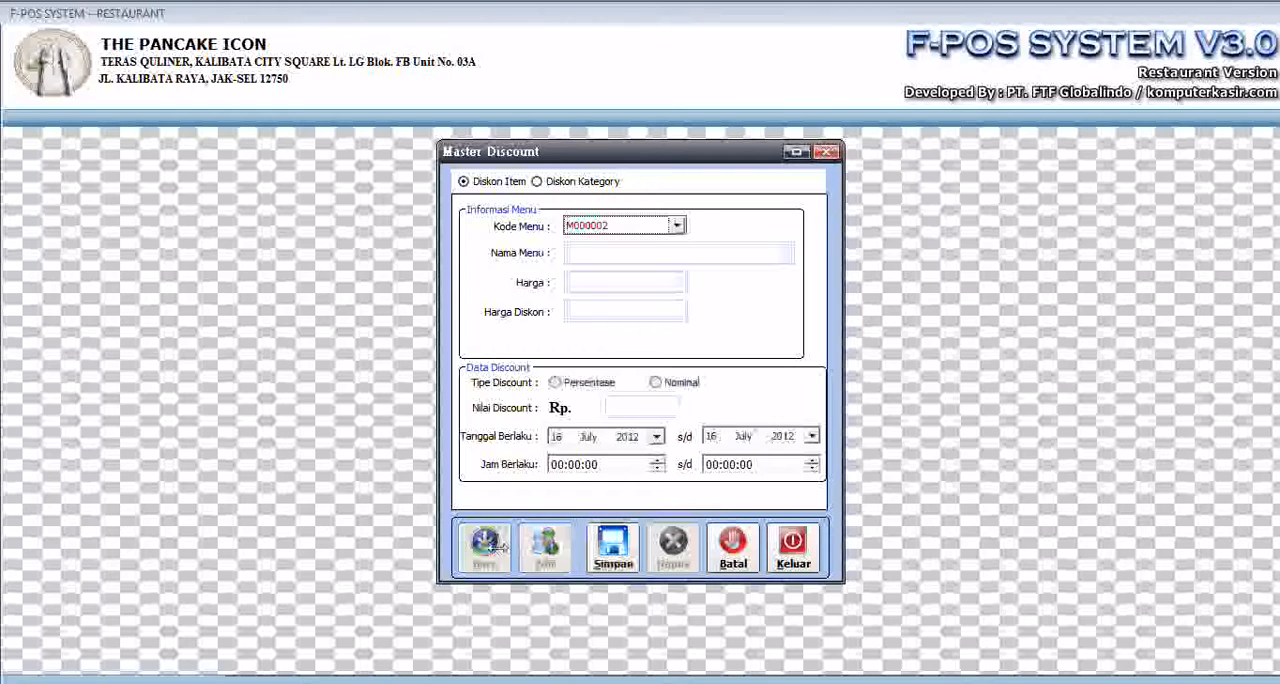
pyautogui.click(588, 181)
pyautogui.click(657, 228)
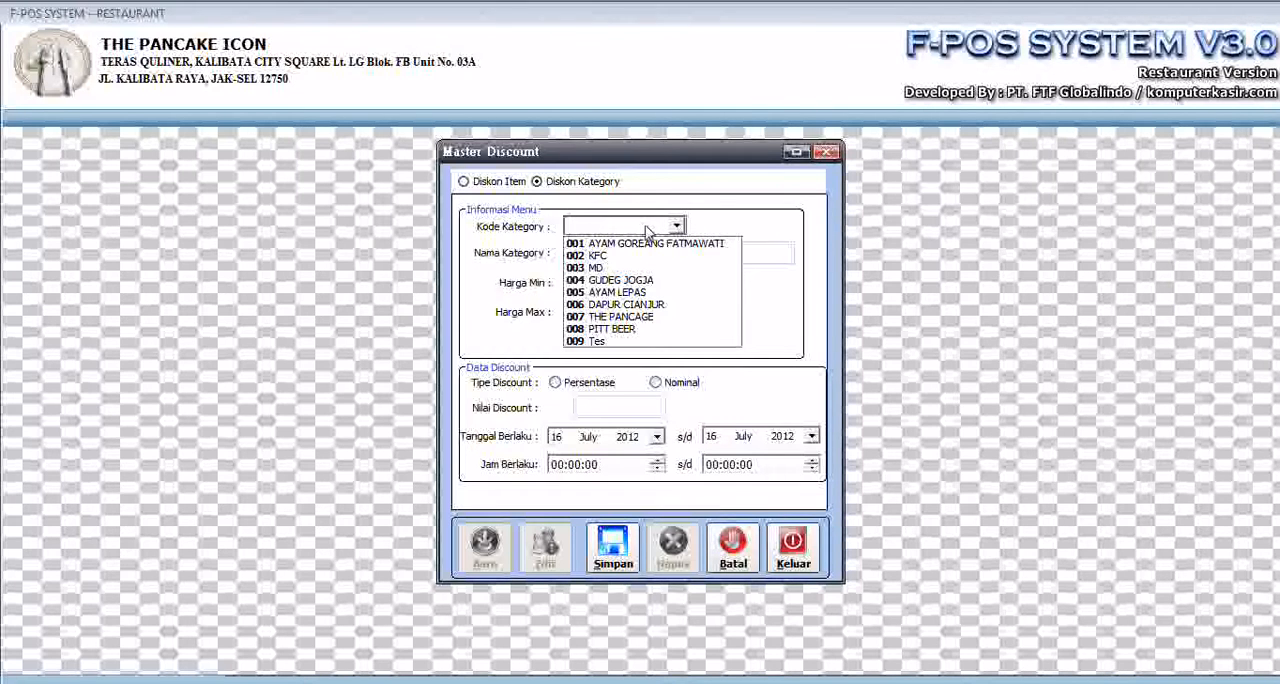
pyautogui.click(803, 548)
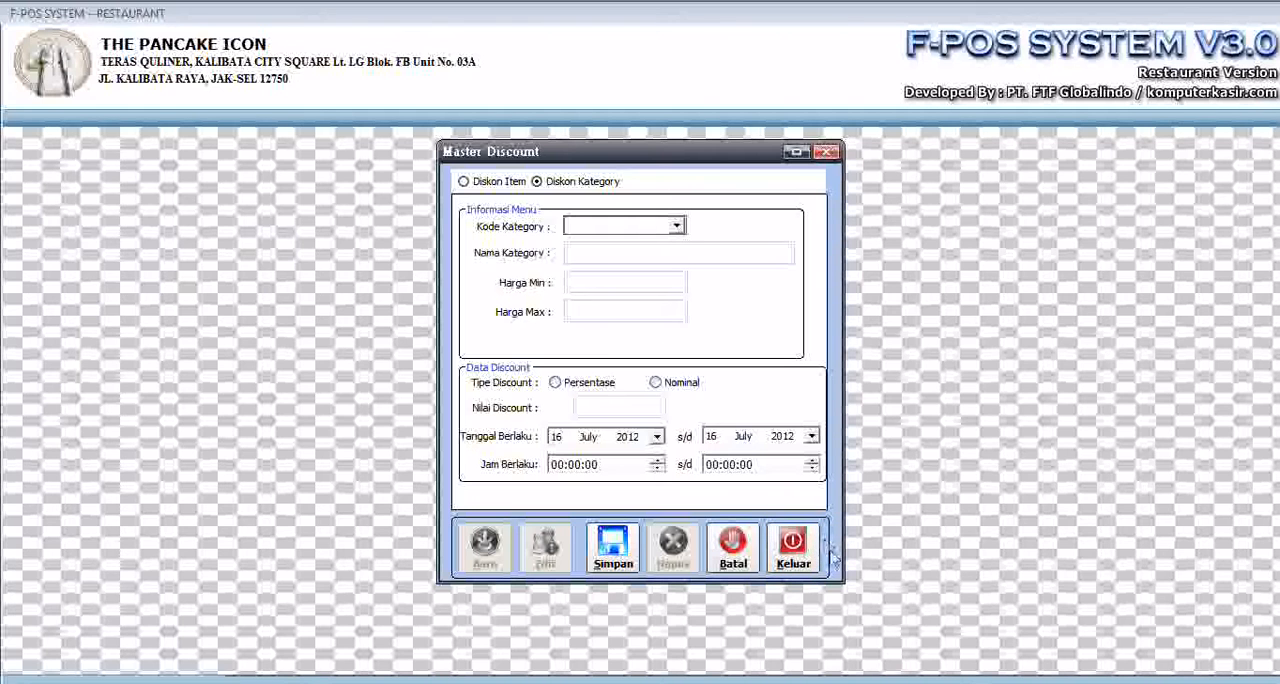
pyautogui.click(801, 556)
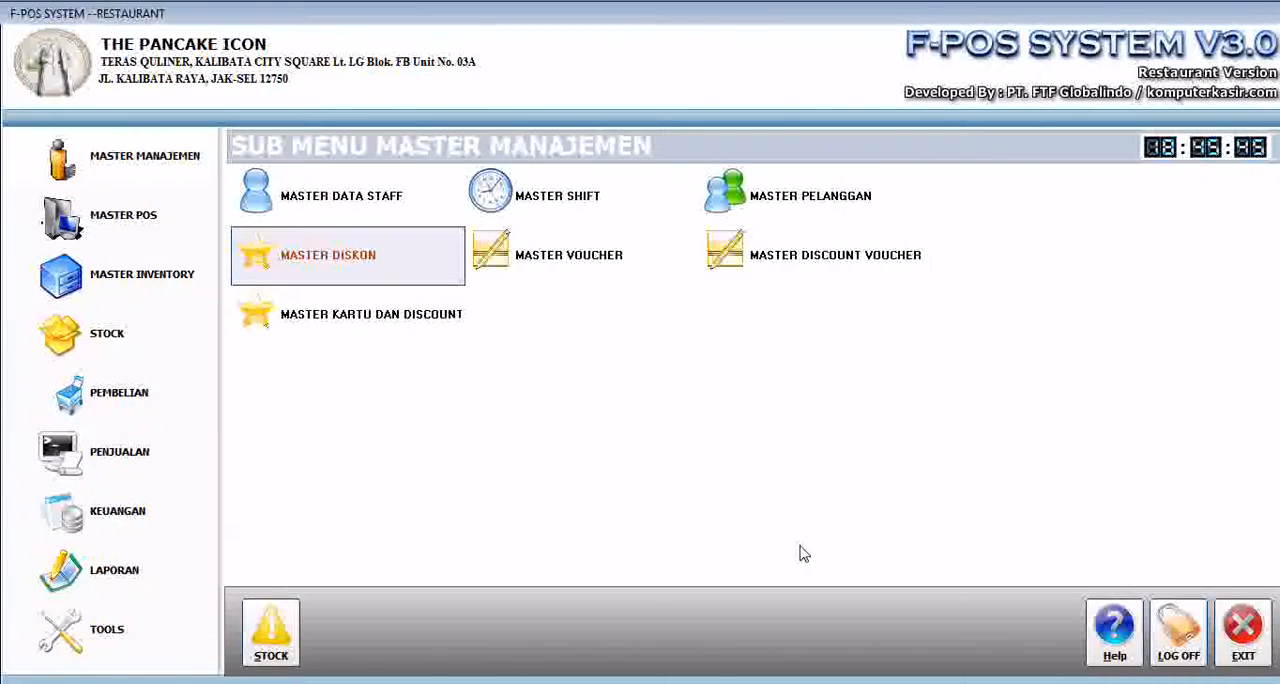
# - Create a new voucher in Master Voucher with a value of Rp. 20,000, active until 31 Jul 2012
pyautogui.click(584, 272)
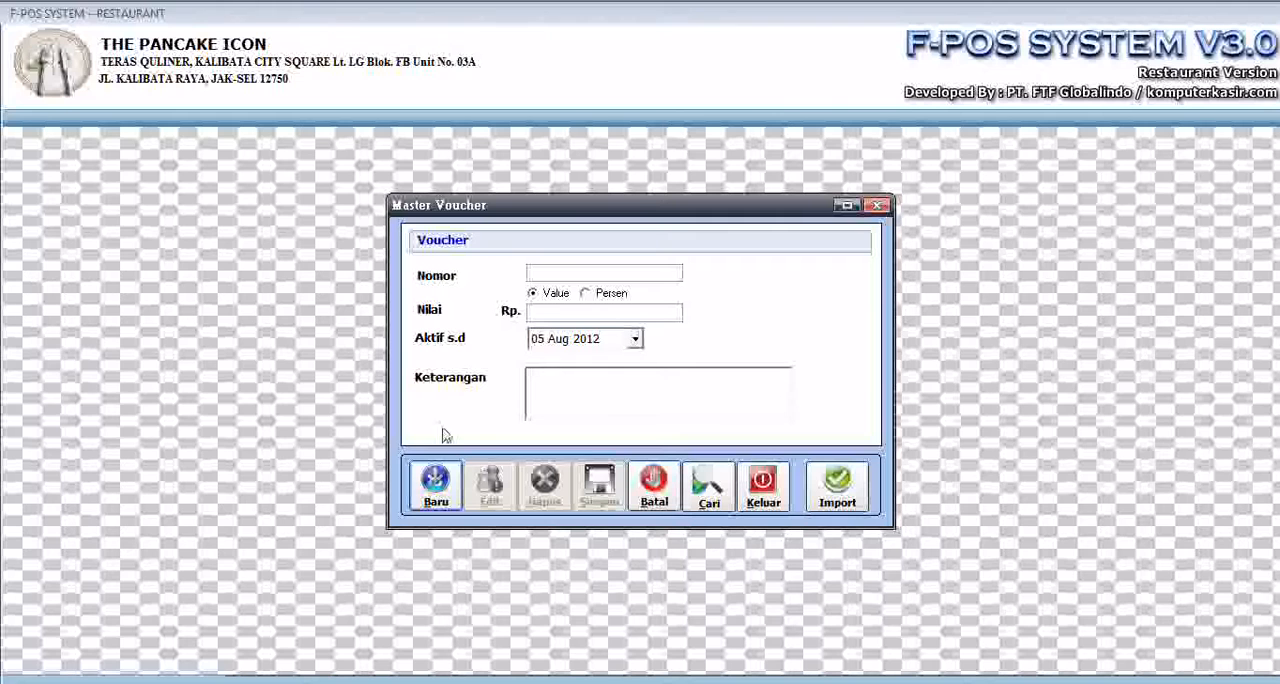
pyautogui.click(436, 485)
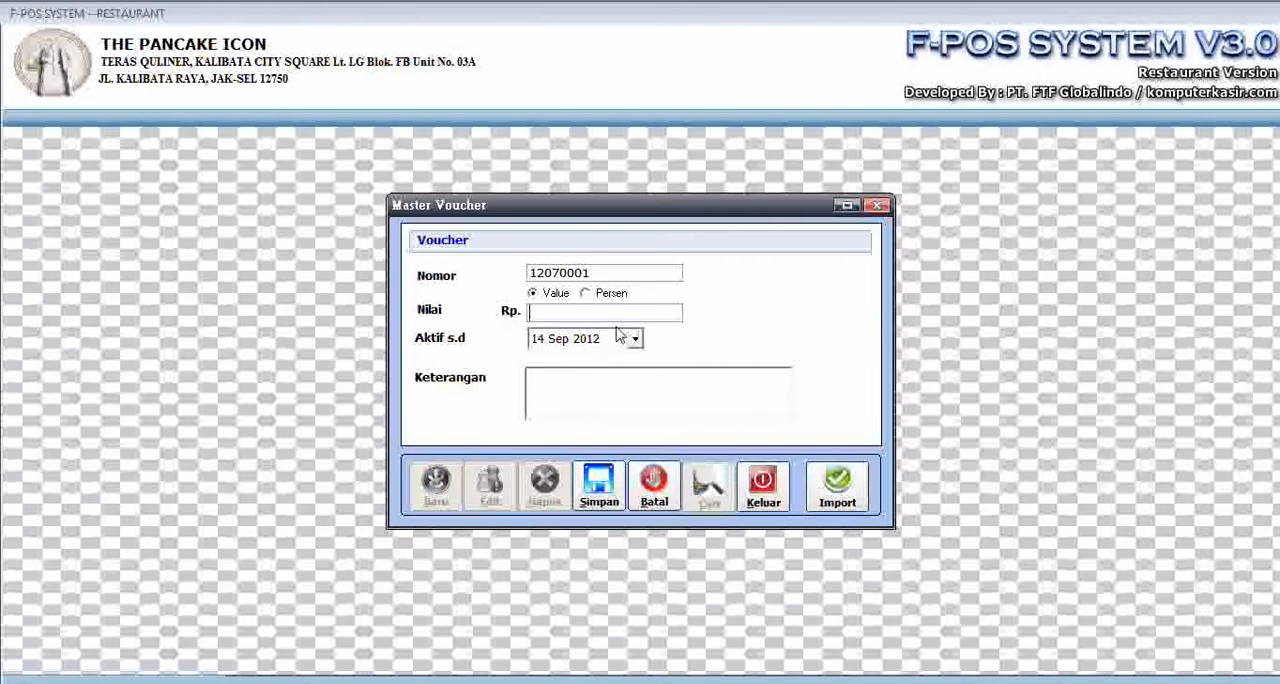
pyautogui.moveTo(602, 275); pyautogui.dragTo(348, 254)
pyautogui.write('20,000')
pyautogui.click(634, 342)
pyautogui.click(547, 369)
pyautogui.click(547, 369)
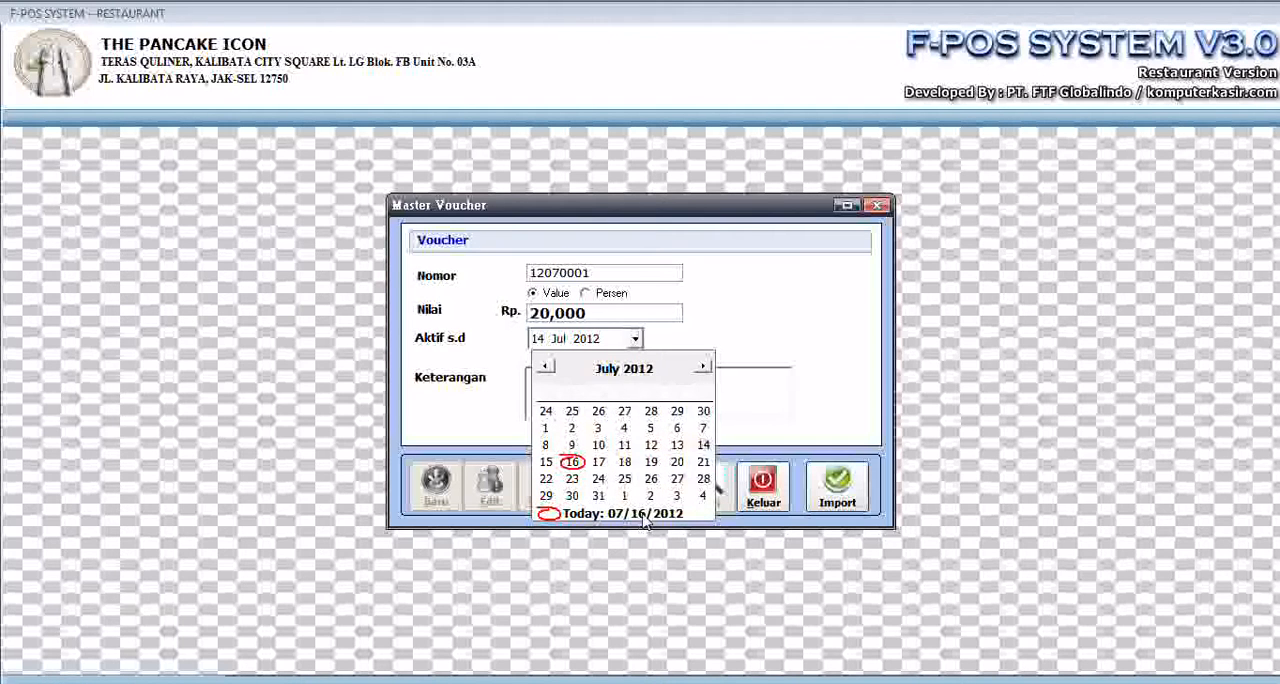
pyautogui.click(598, 496)
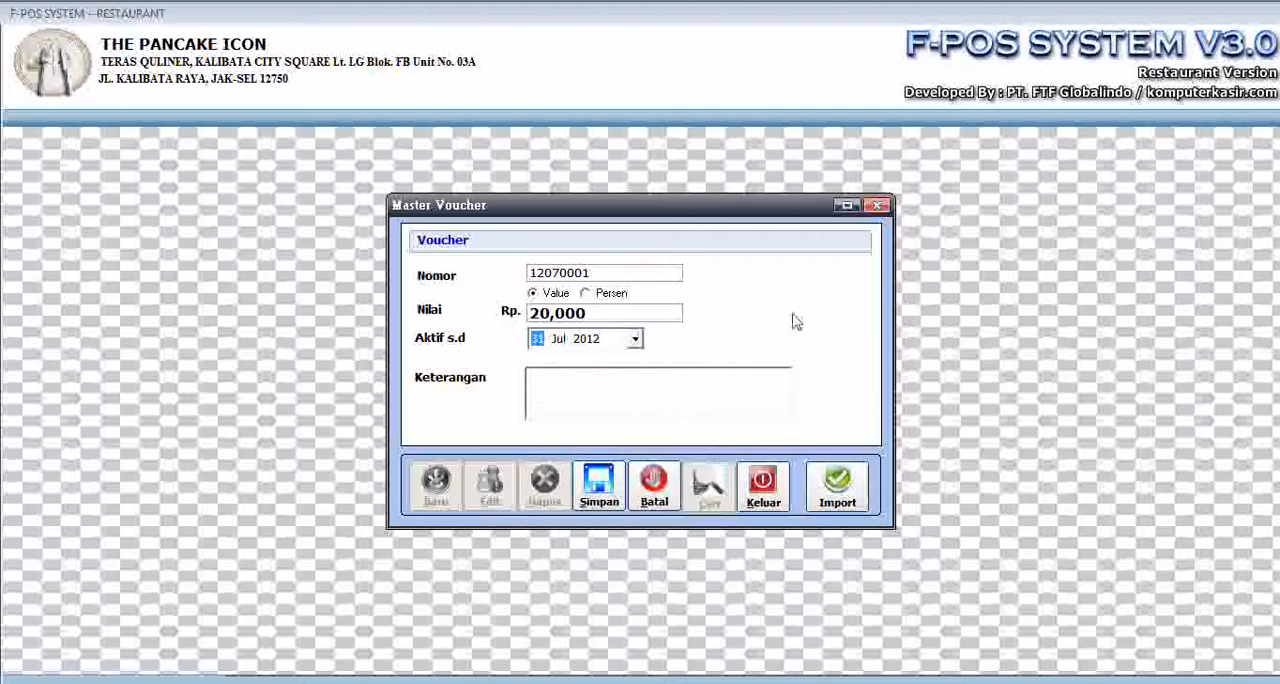
# - Enter "ok" as the voucher's description and save the voucher
pyautogui.click(647, 382)
pyautogui.write('ok')
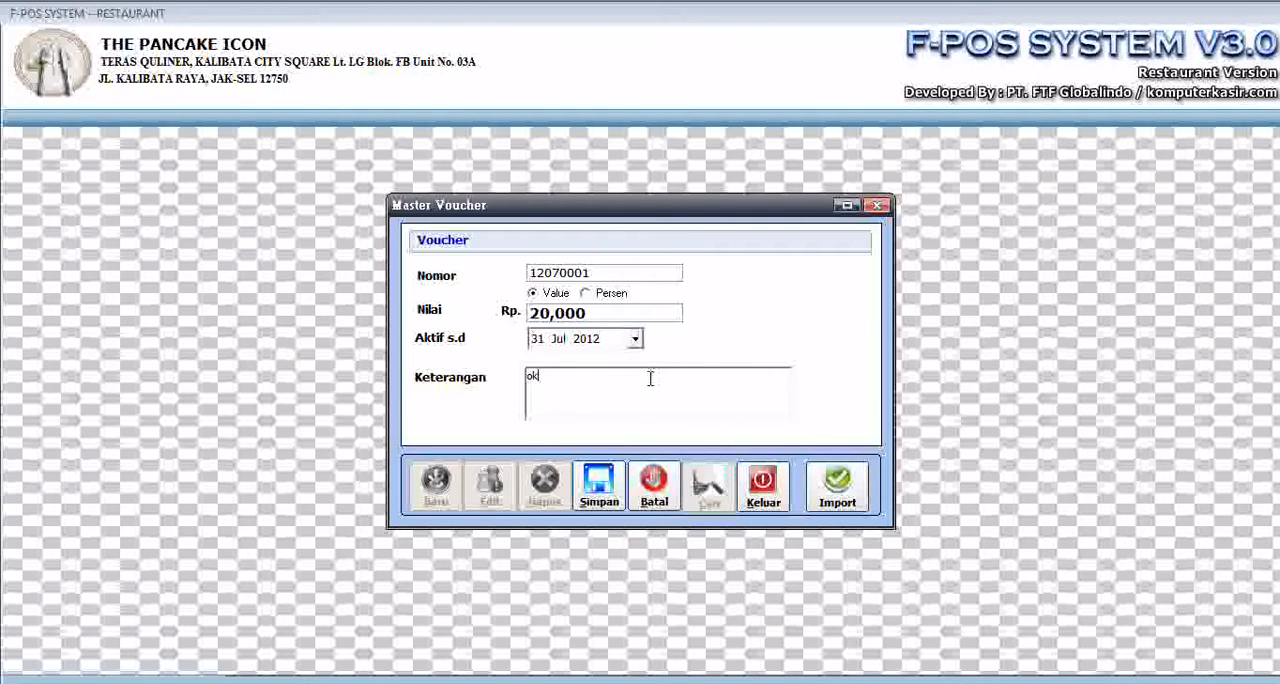
pyautogui.click(605, 495)
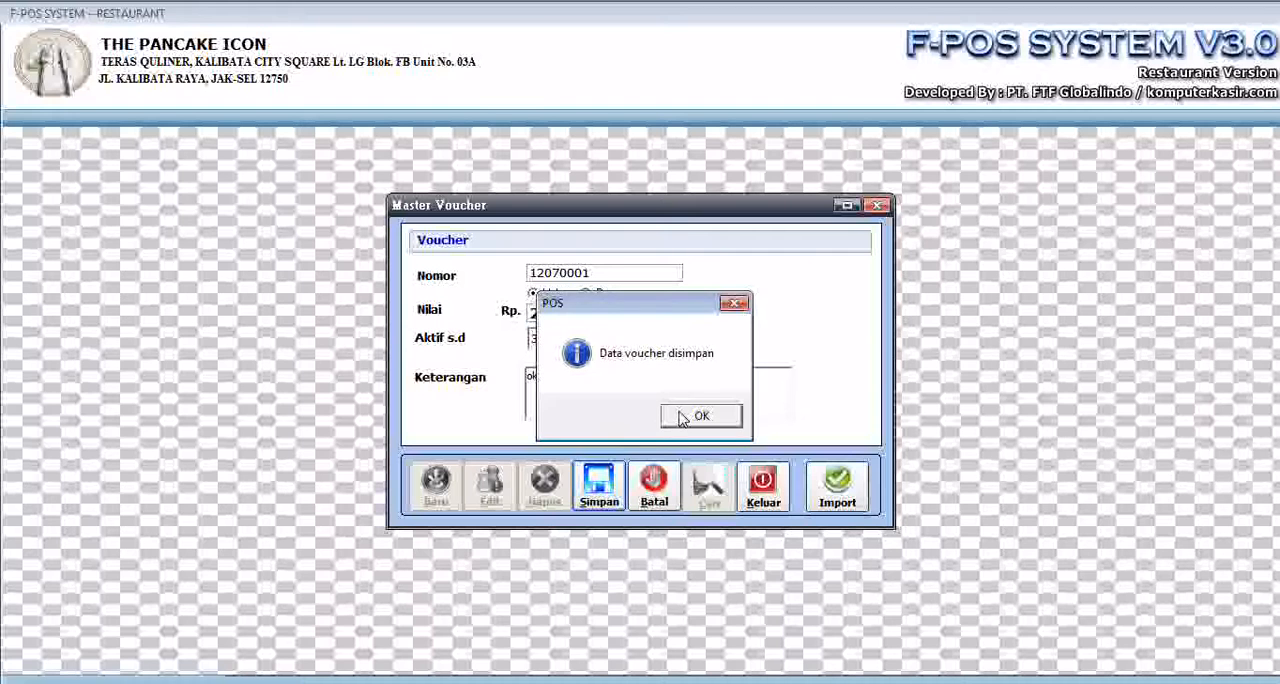
pyautogui.click(684, 418)
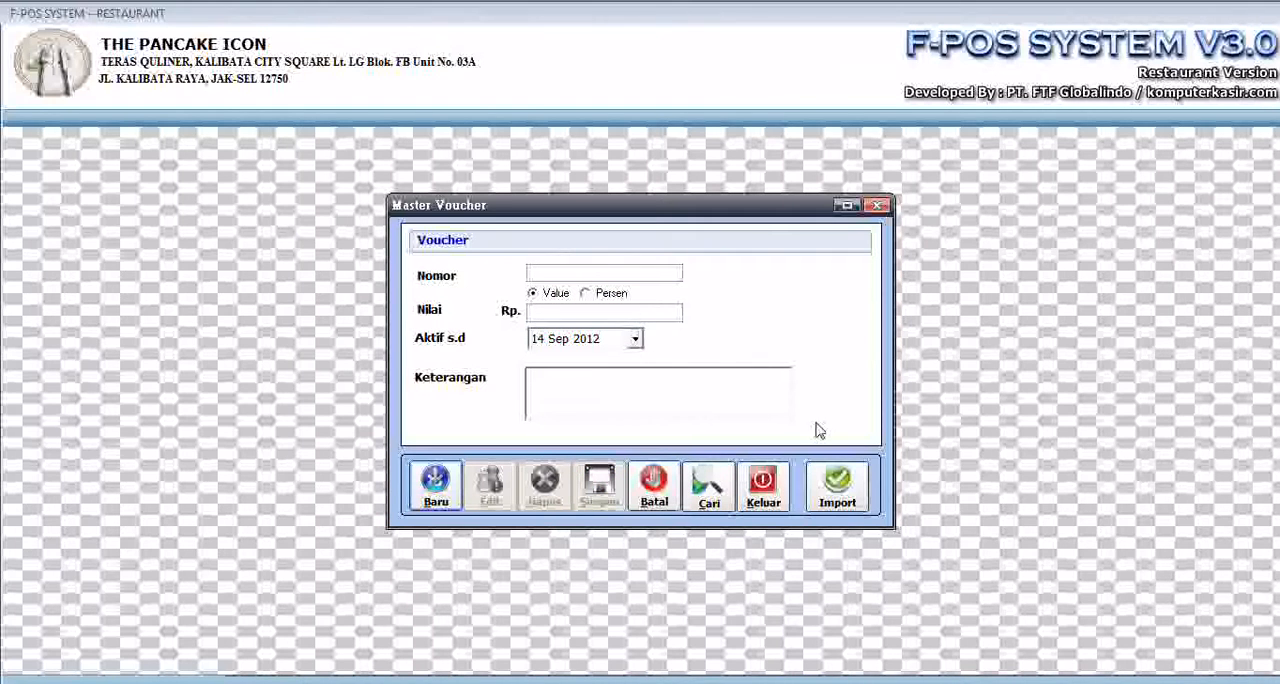
# - View the Excel file selection for importing vouchers, cancel it, and close Master Voucher
pyautogui.click(838, 487)
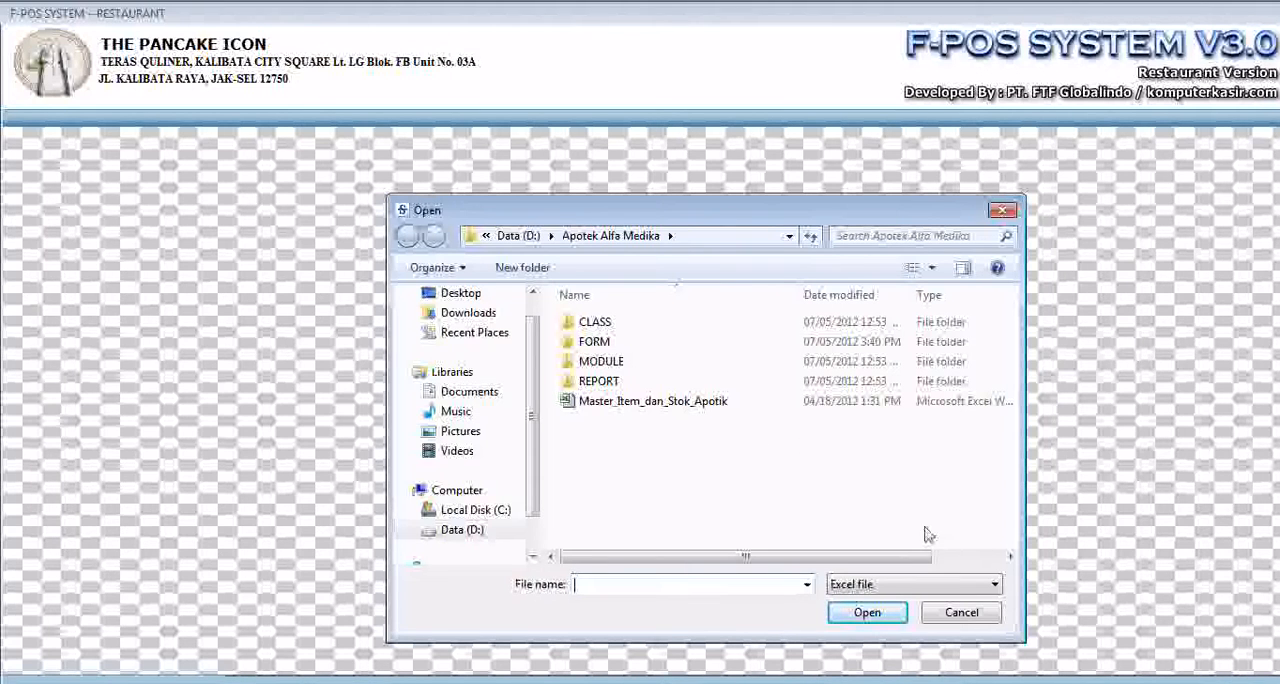
pyautogui.click(957, 618)
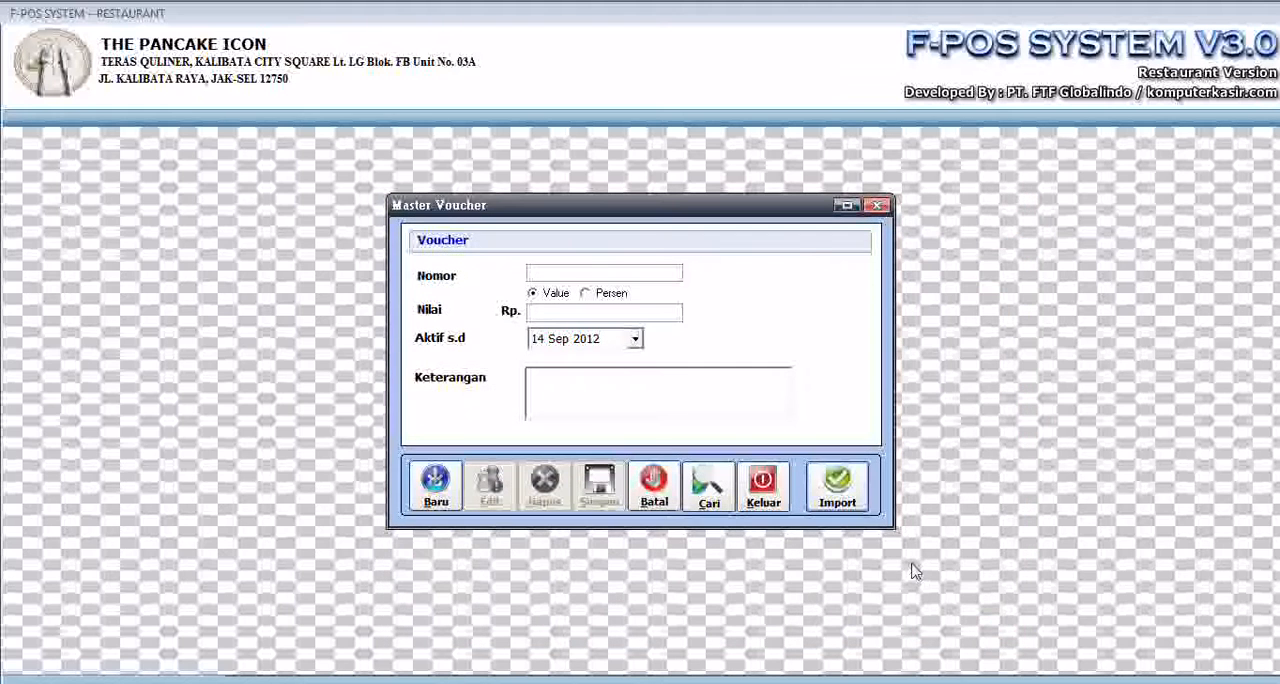
pyautogui.click(764, 490)
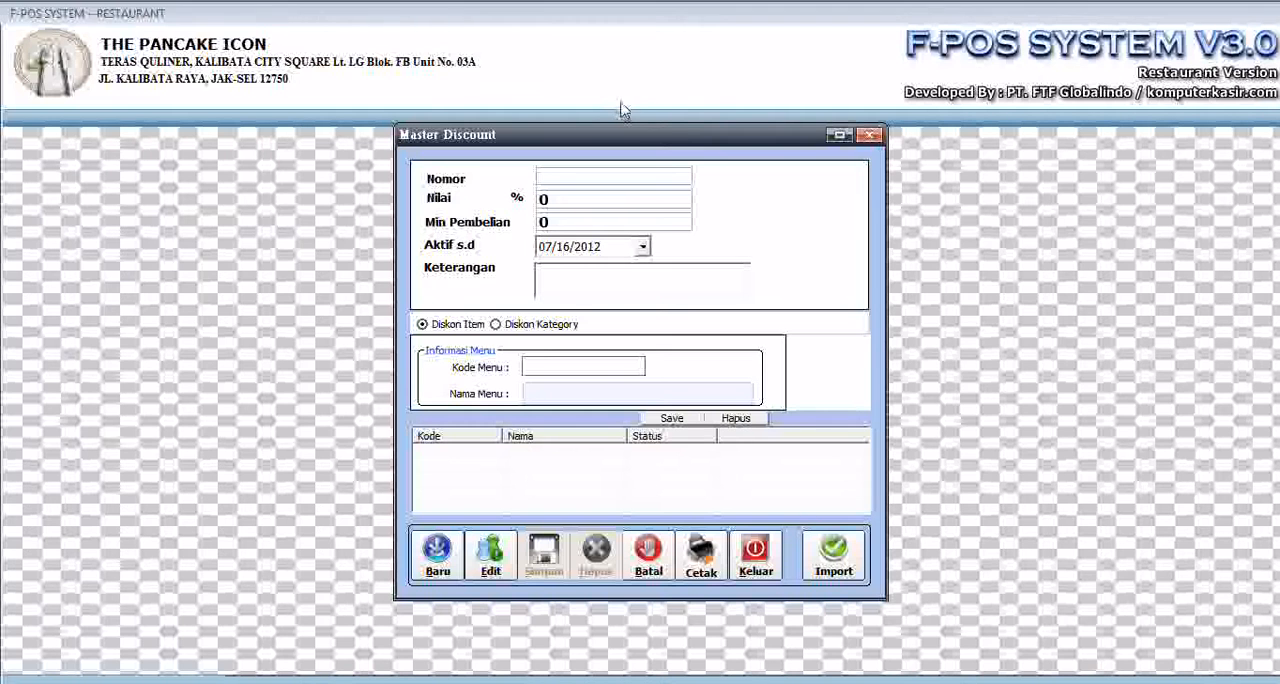
# - Create discount voucher 10002191 with a value of 10%, a minimum purchase of 100000 and validity until 07/31/2012
pyautogui.click(437, 552)
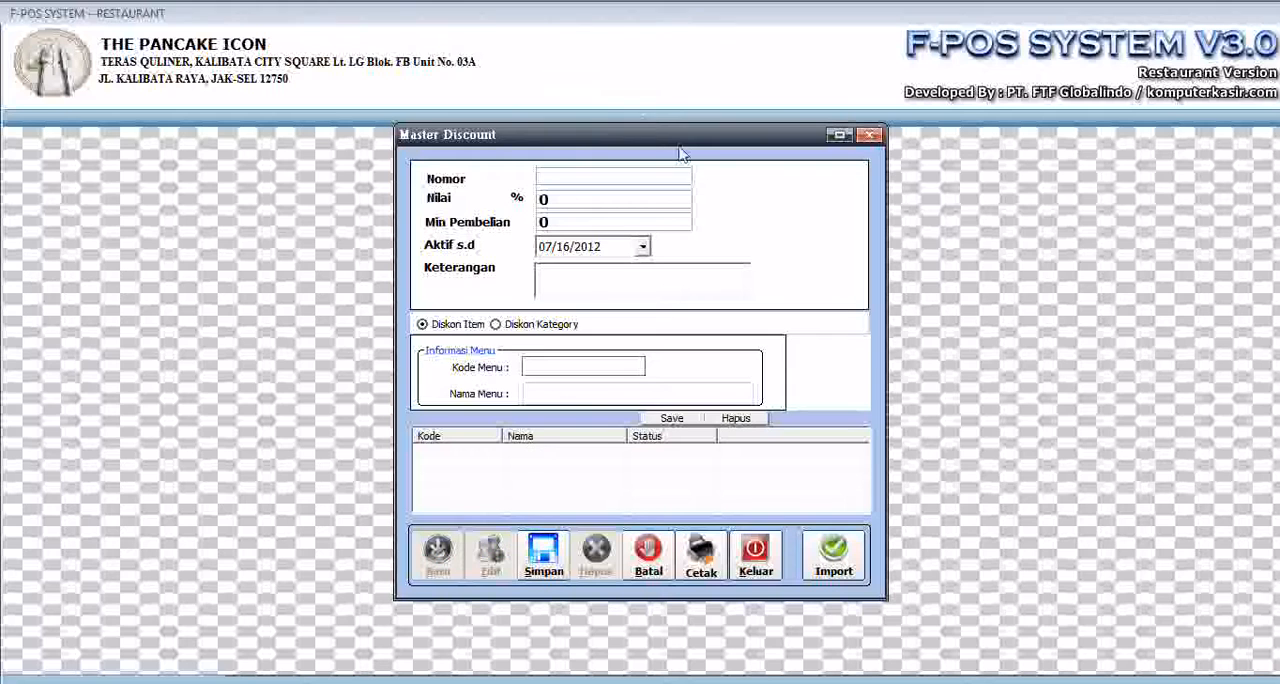
pyautogui.write('10002191')
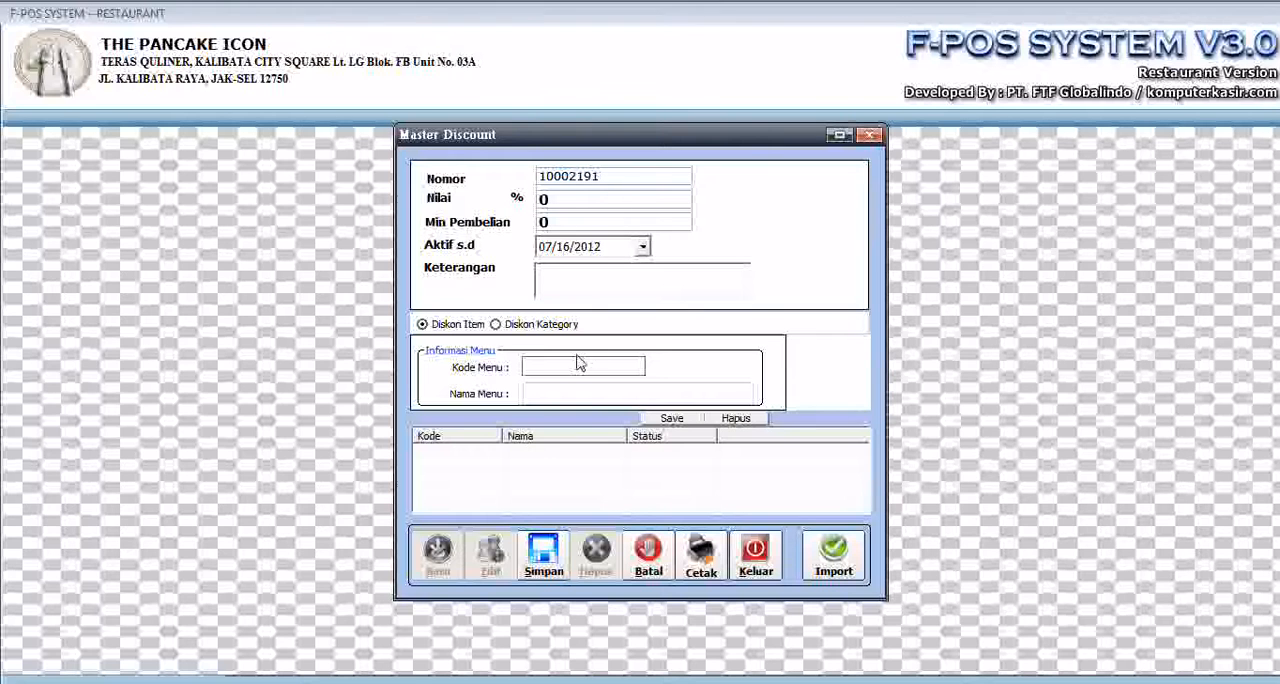
pyautogui.click(548, 199)
pyautogui.write('10')
pyautogui.click(612, 226)
pyautogui.write('100000')
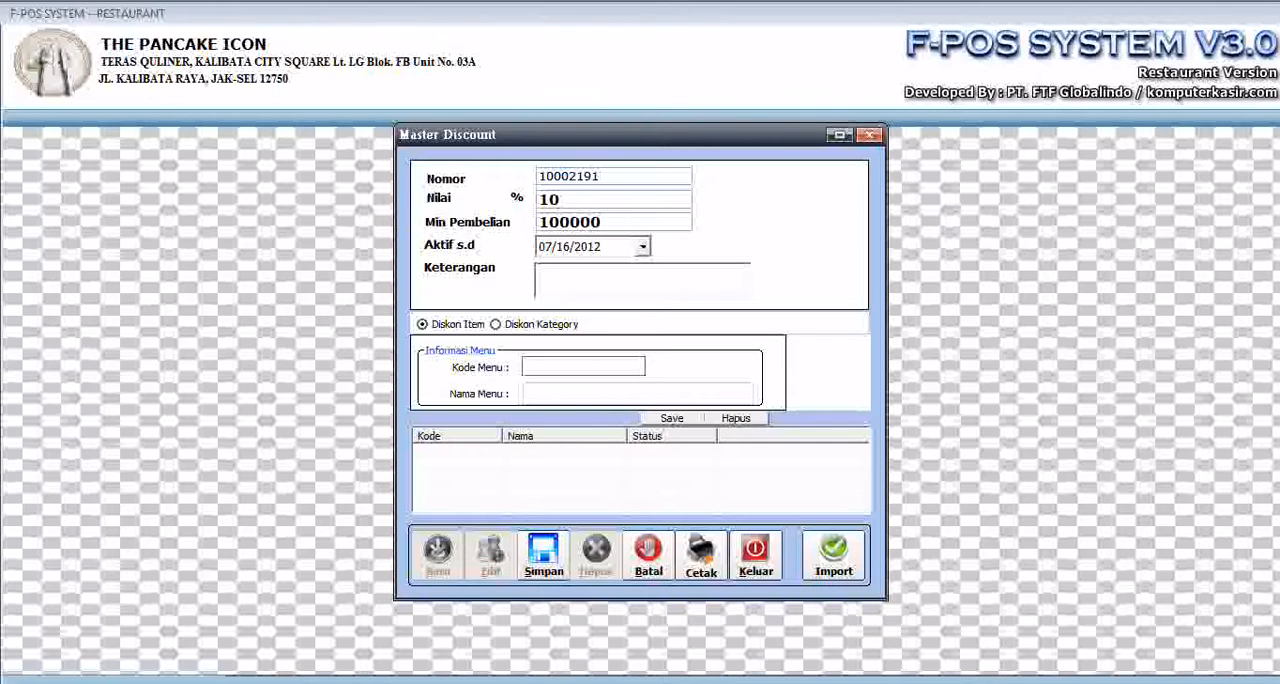
pyautogui.click(643, 247)
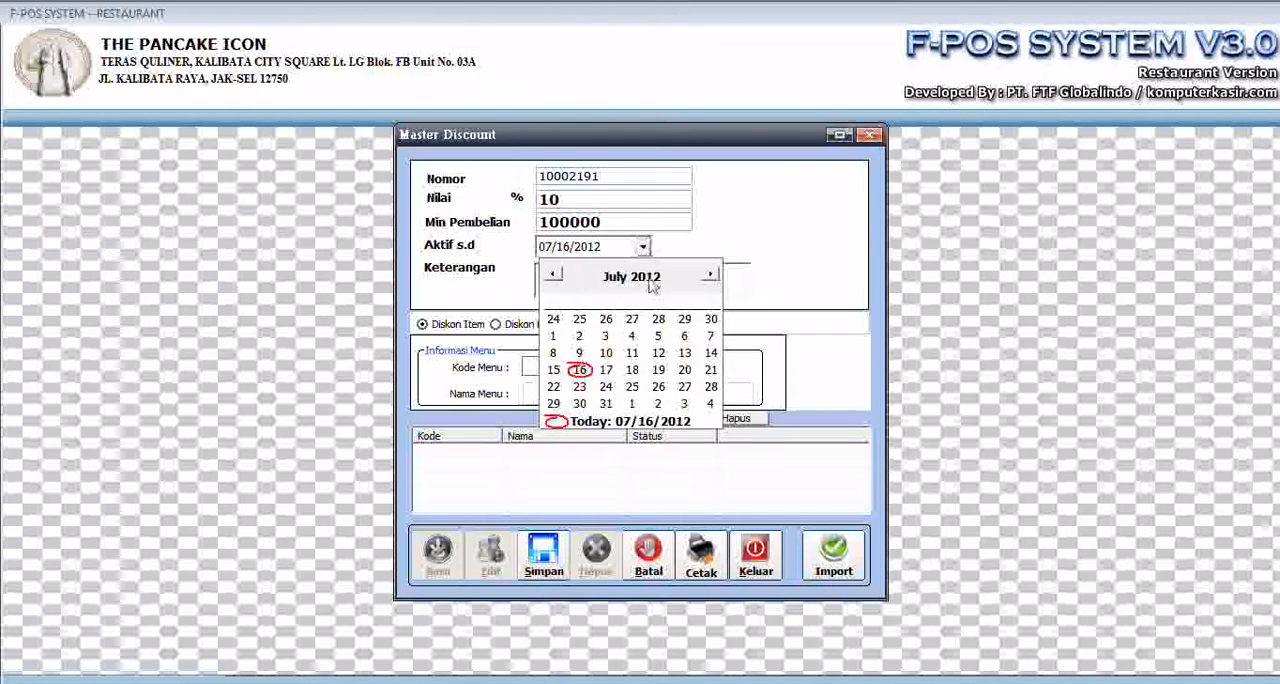
pyautogui.click(607, 404)
# - Apply the discount voucher by category and add category 001 AYAM GOREANG FATMAWATI to its list
pyautogui.click(510, 327)
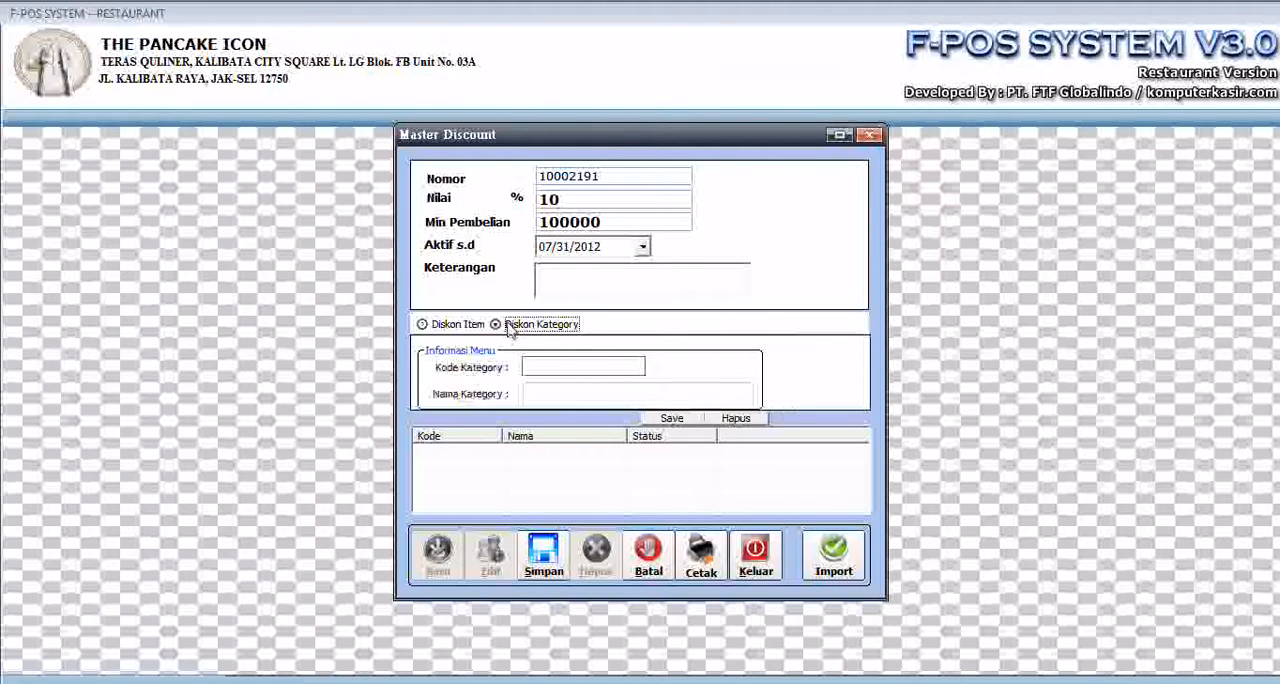
pyautogui.click(590, 368)
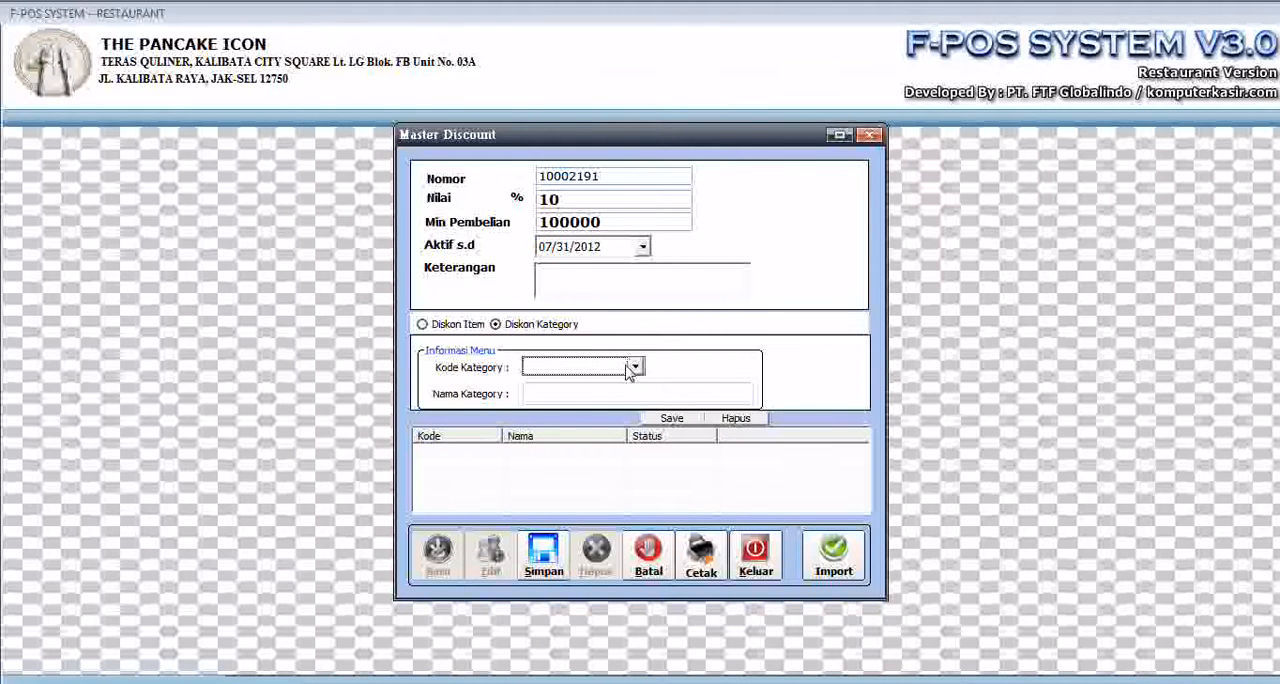
pyautogui.click(634, 367)
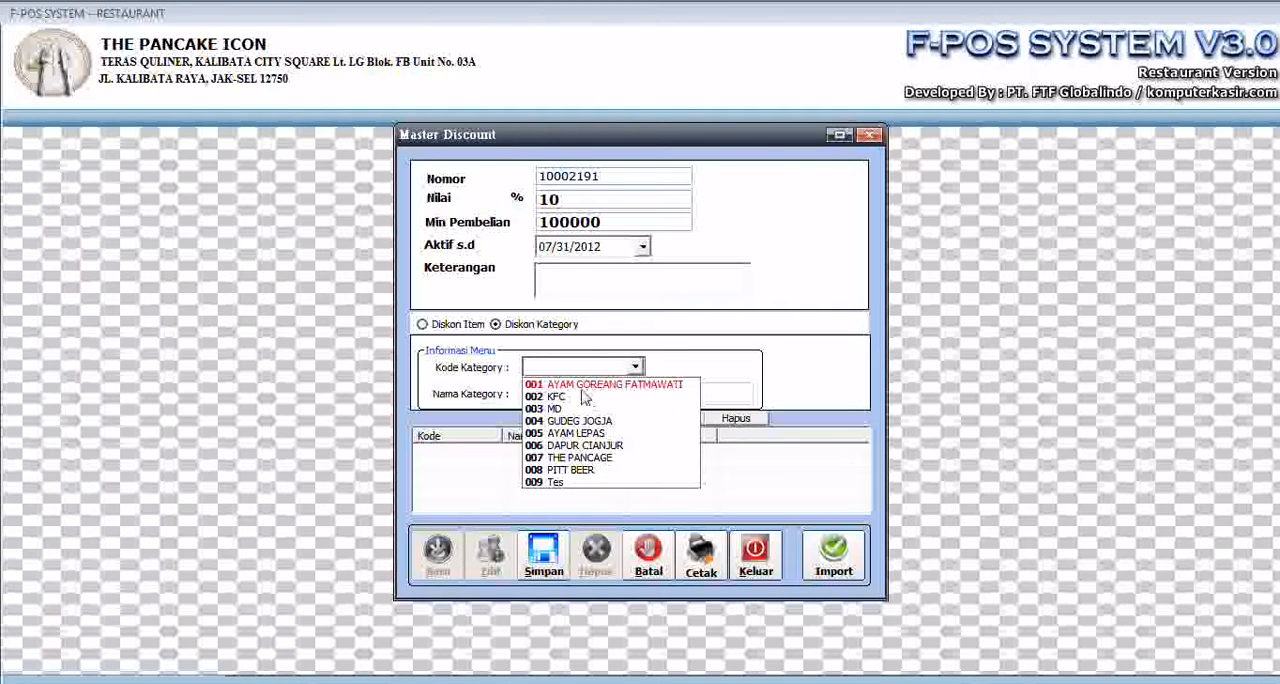
pyautogui.click(585, 386)
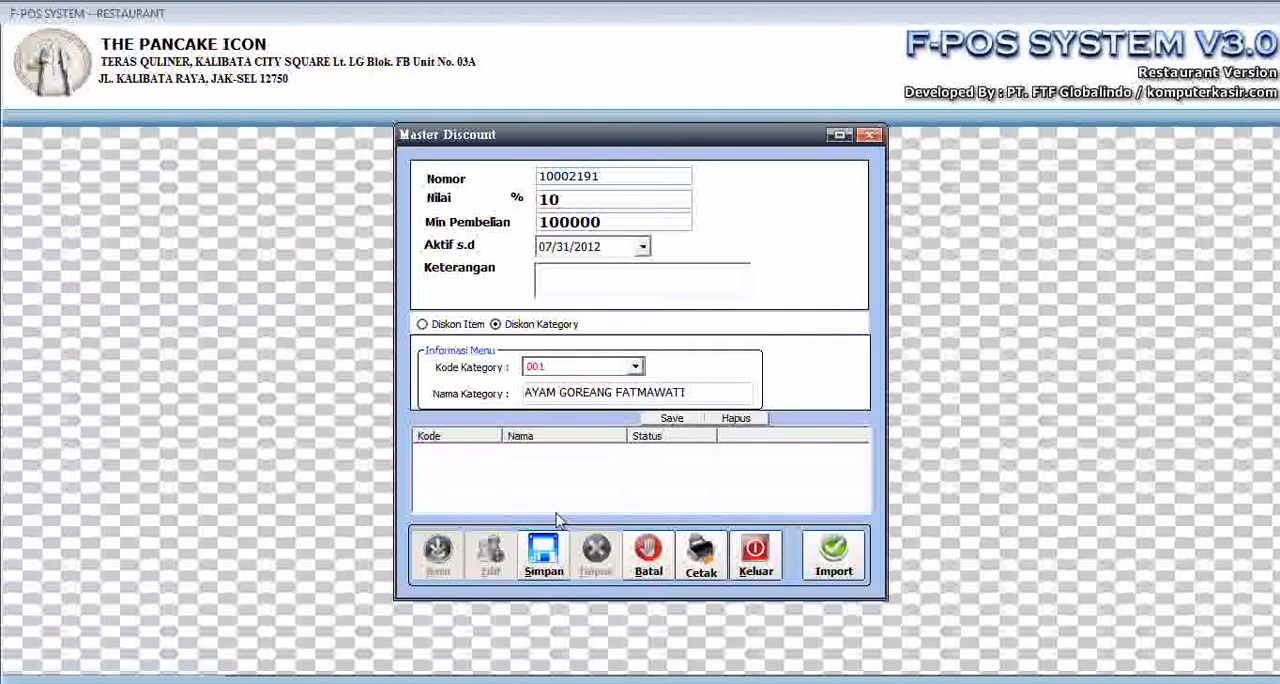
pyautogui.click(669, 419)
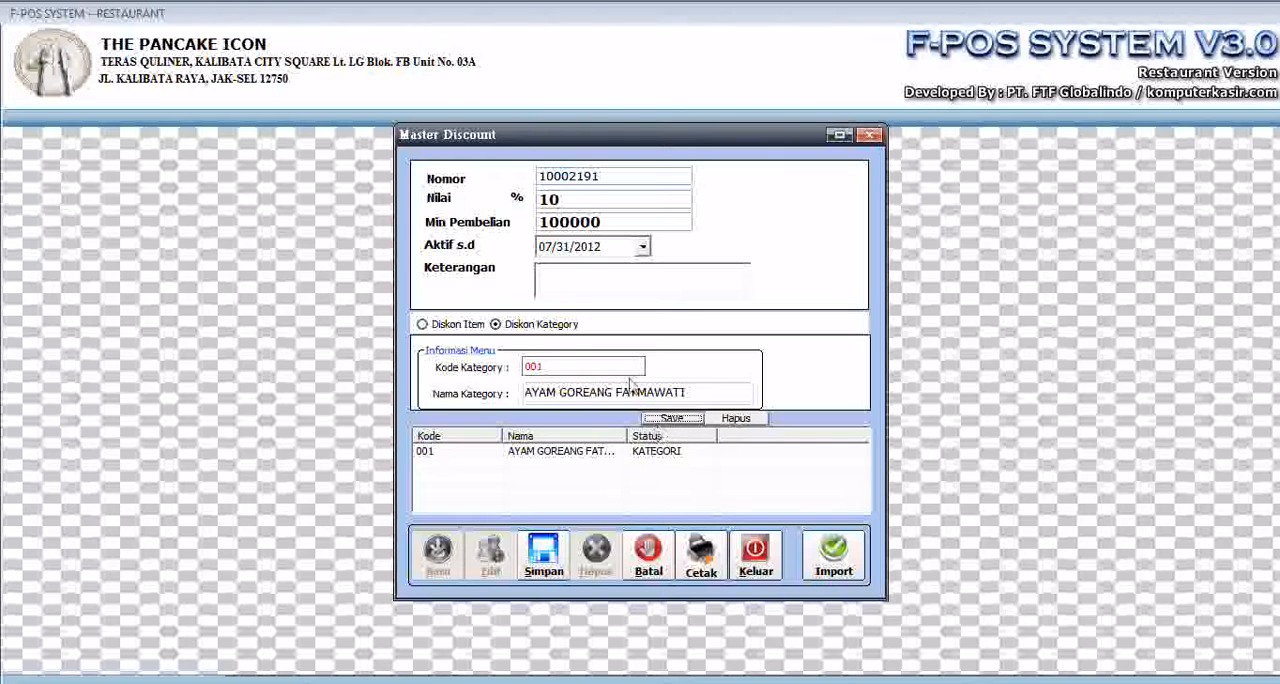
pyautogui.click(553, 458)
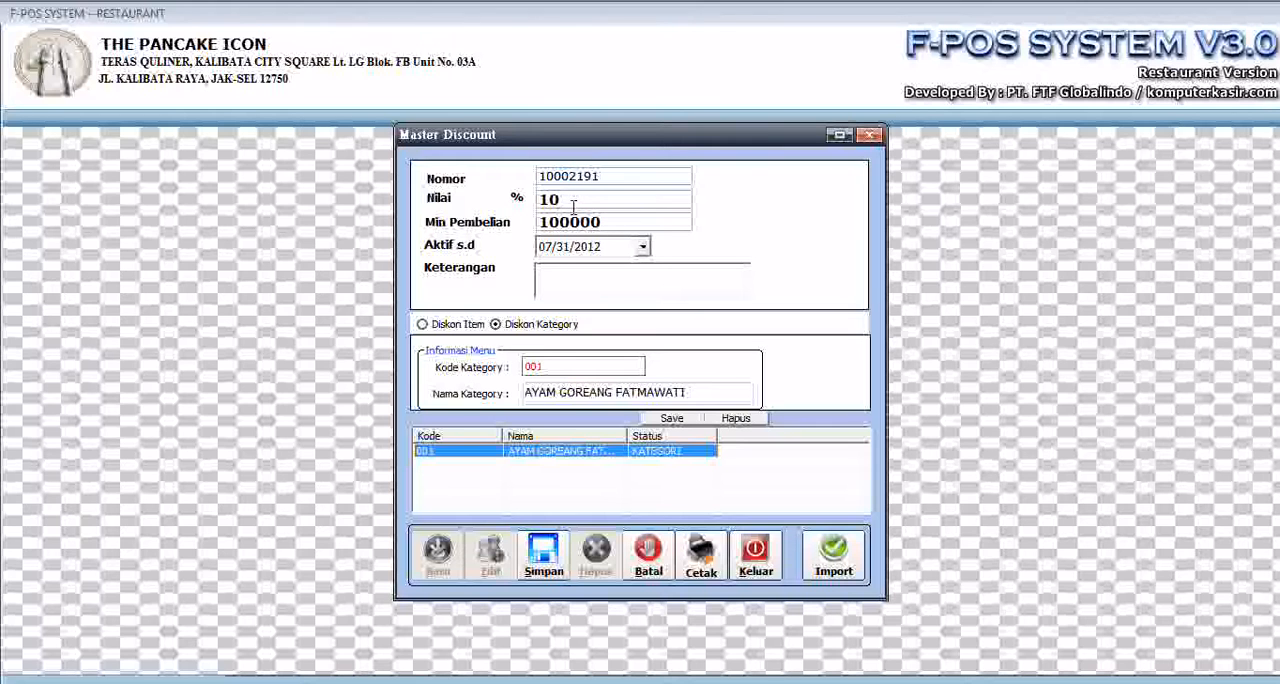
pyautogui.moveTo(574, 204); pyautogui.dragTo(495, 203)
pyautogui.moveTo(609, 183); pyautogui.dragTo(435, 188)
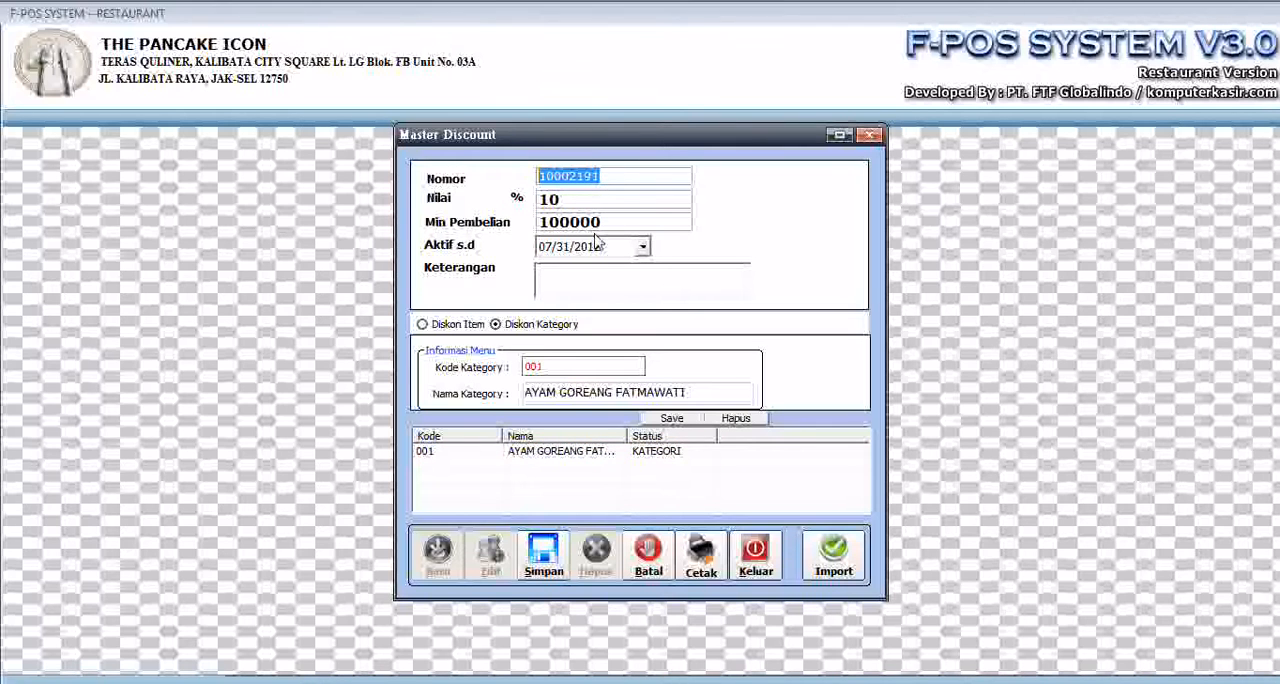
pyautogui.moveTo(605, 222); pyautogui.dragTo(393, 228)
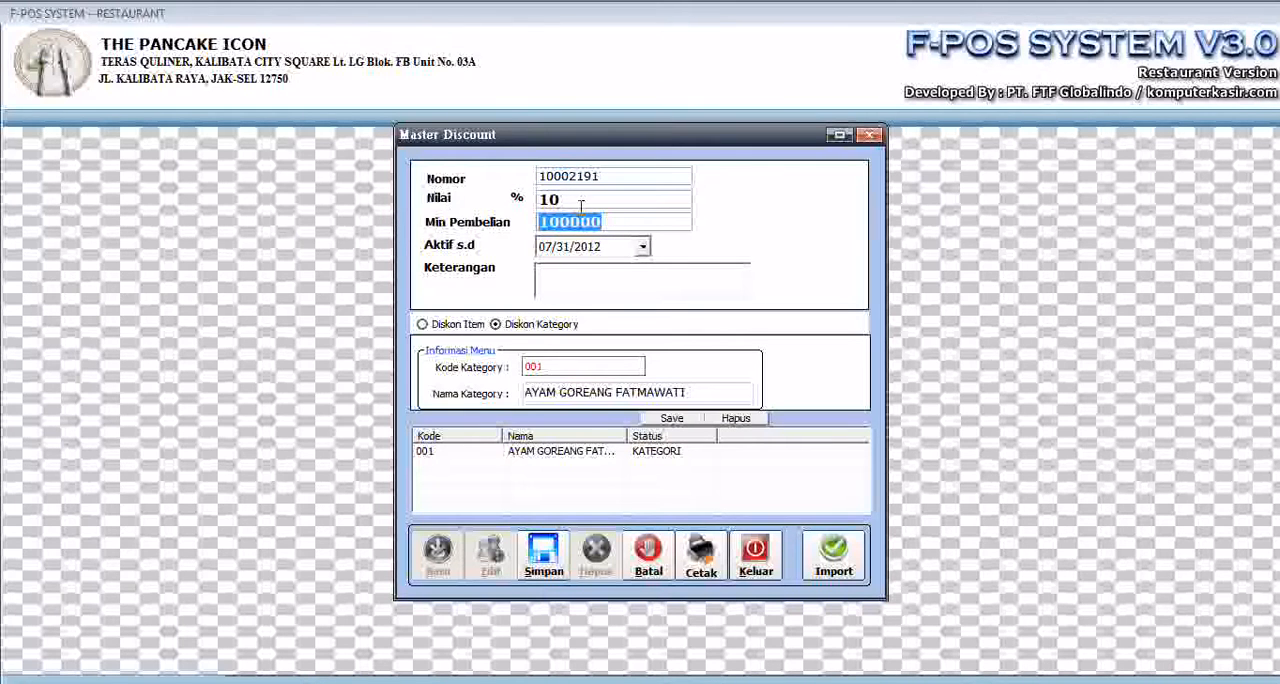
pyautogui.moveTo(603, 196); pyautogui.dragTo(536, 199)
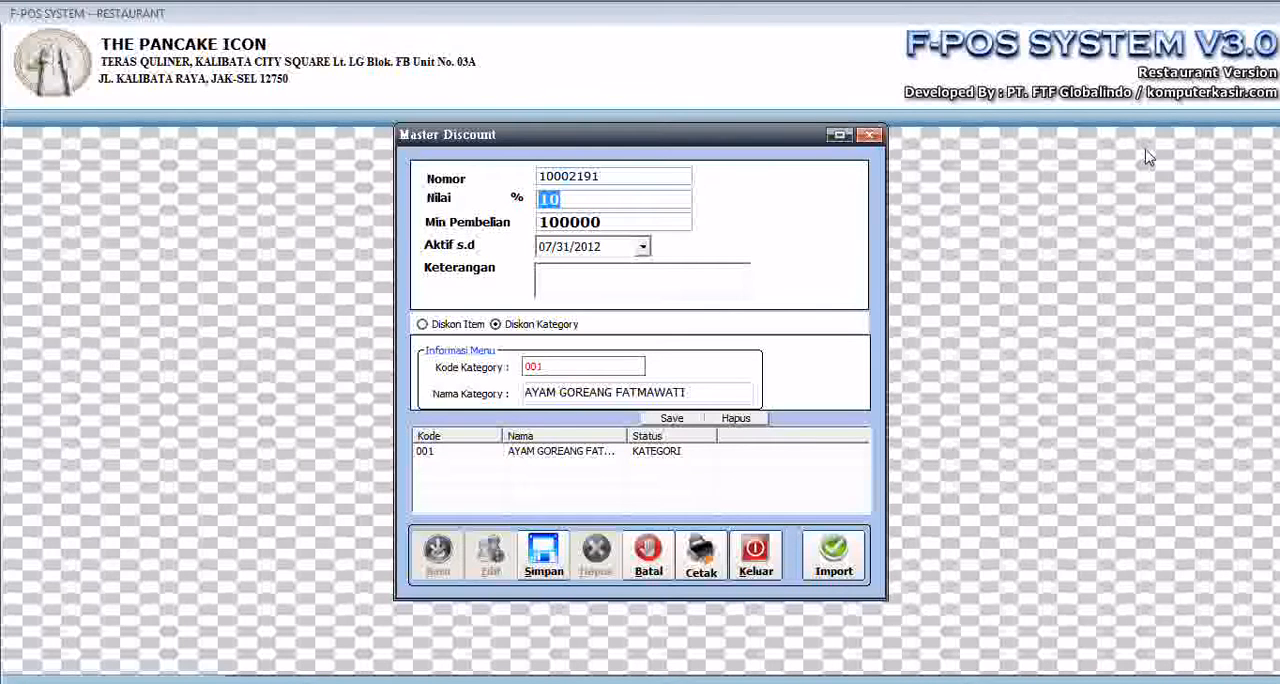
# - Save the discount voucher and close its form
pyautogui.click(543, 556)
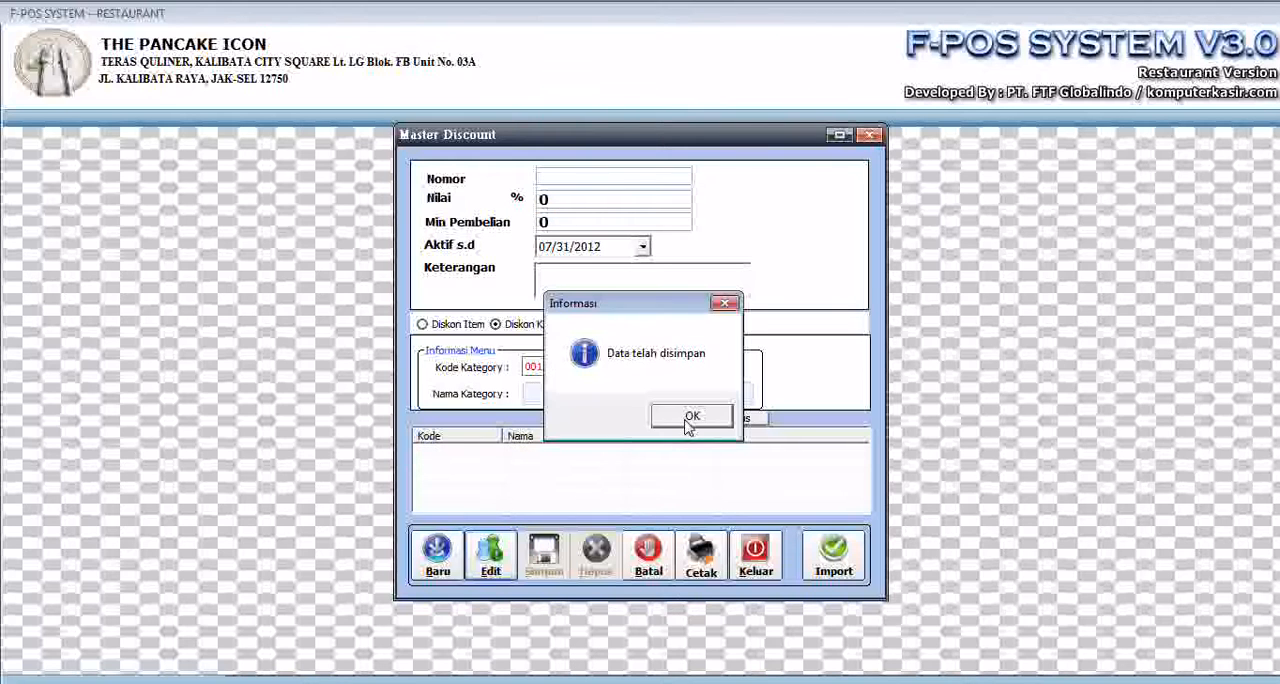
pyautogui.click(692, 417)
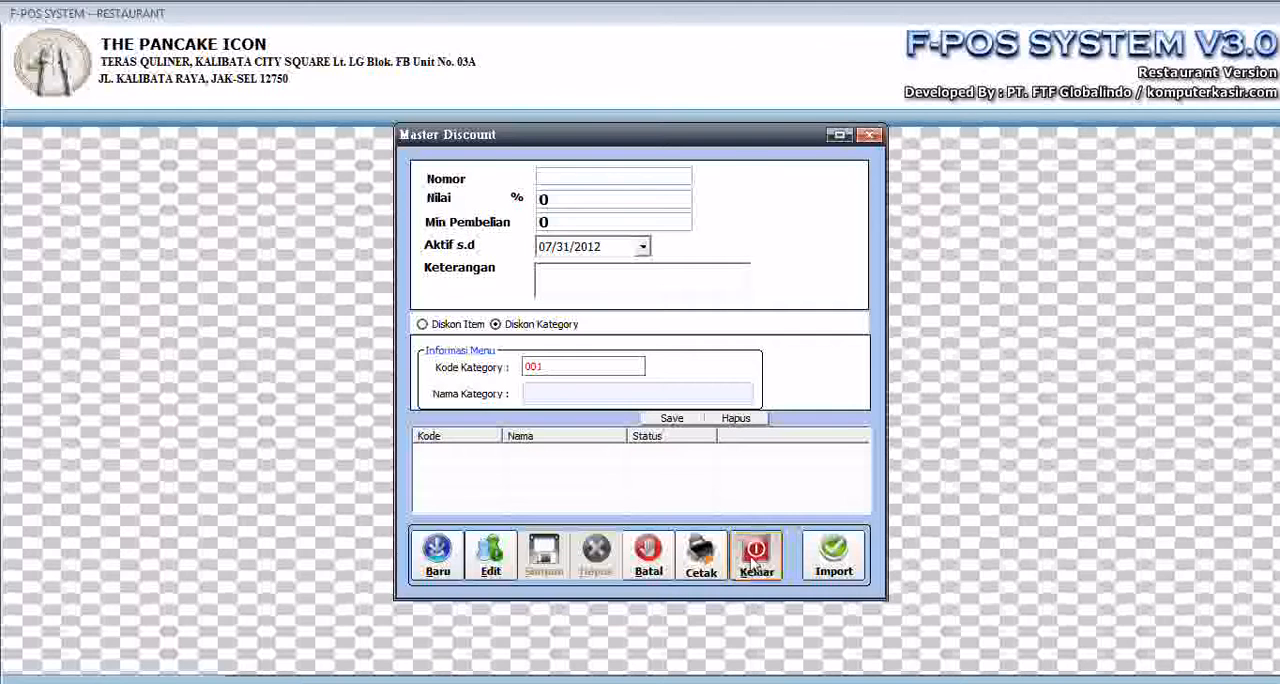
pyautogui.click(755, 566)
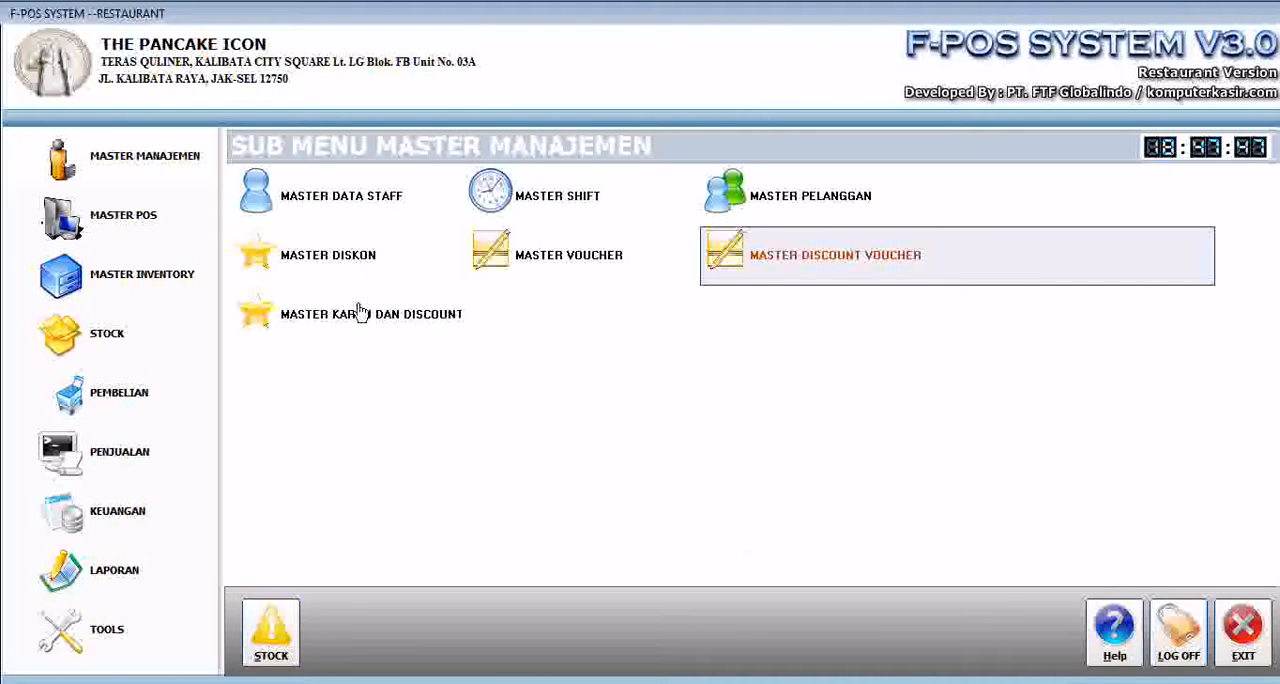
# - Start a card record in Master Kartu dan Discount: code 121, name BCA, Credit Card, starting digit 1, length 16 digits
pyautogui.click(340, 325)
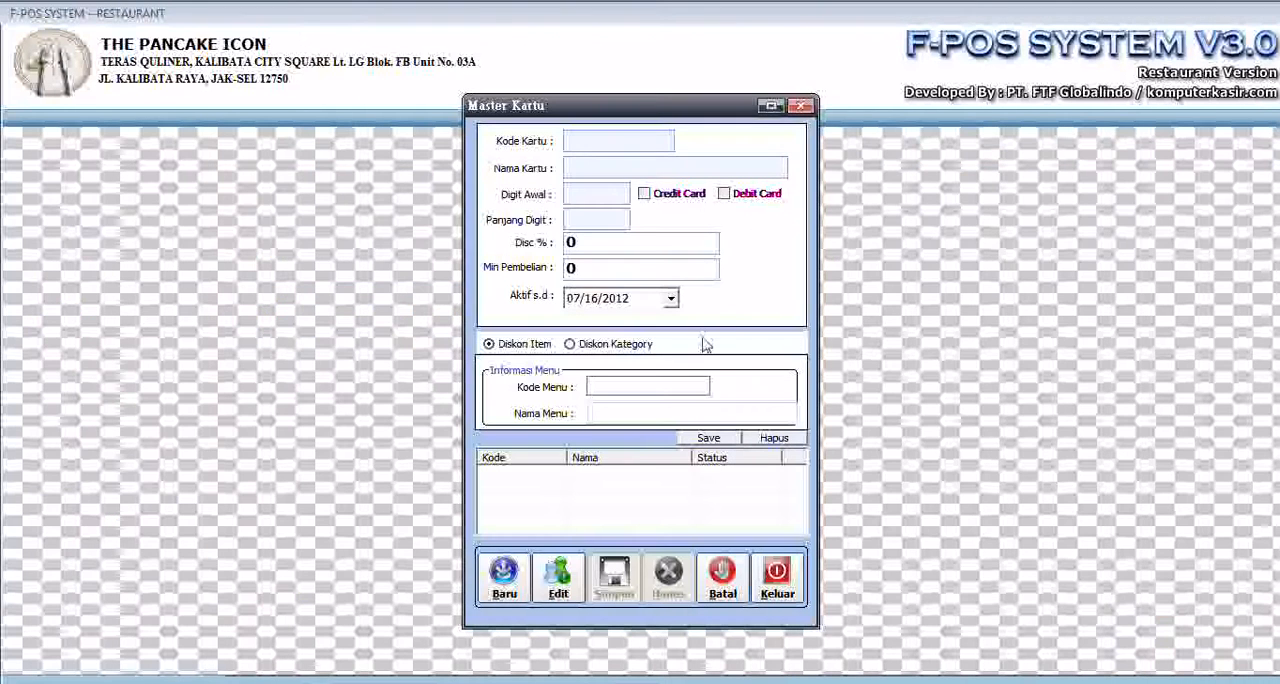
pyautogui.click(504, 572)
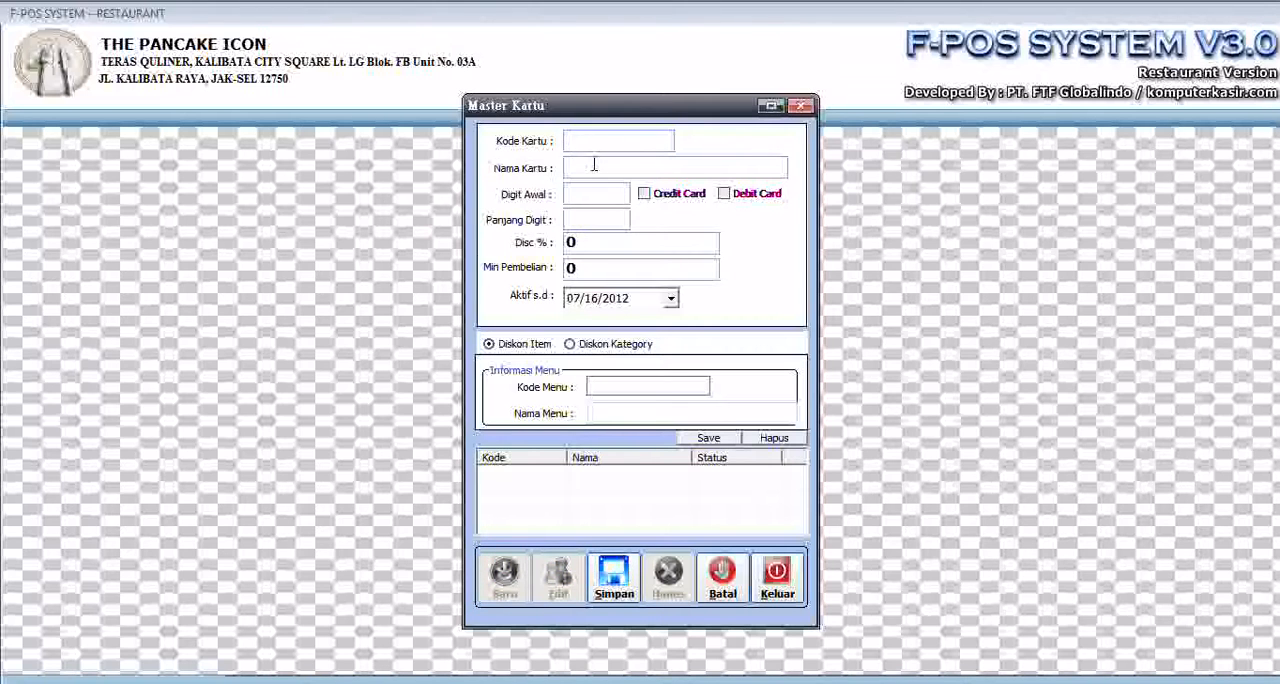
pyautogui.write('121')
pyautogui.click(626, 161)
pyautogui.click(645, 196)
pyautogui.click(587, 197)
pyautogui.write('1')
pyautogui.click(587, 222)
pyautogui.write('16')
# - Give the BCA card a 10% discount with a minimum purchase of 50000, active until 07/31/2012
pyautogui.doubleClick(591, 245)
pyautogui.write('10')
pyautogui.doubleClick(614, 274)
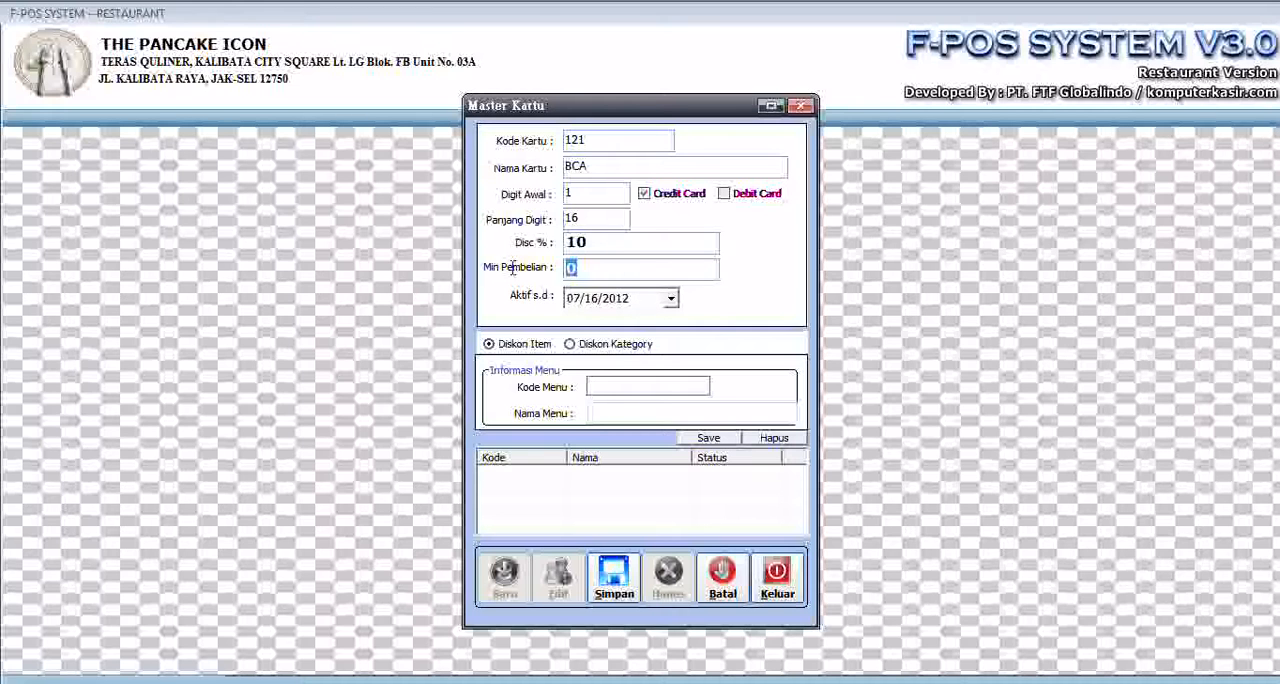
pyautogui.write('50000')
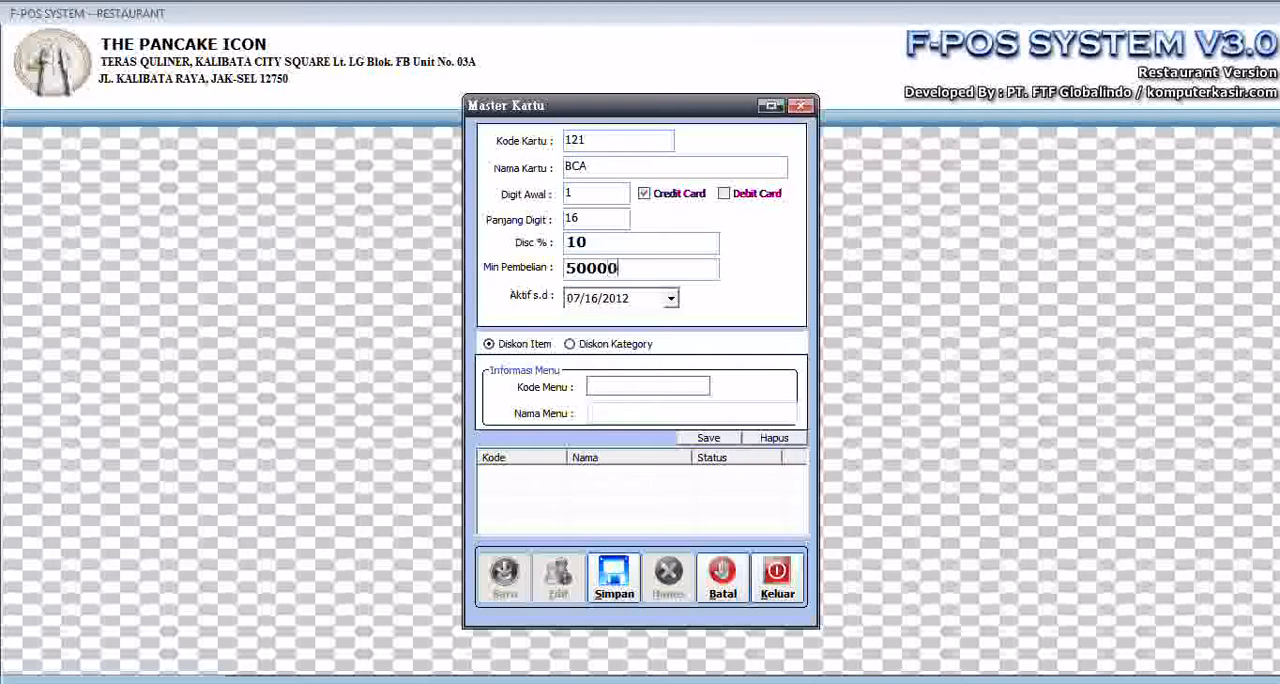
pyautogui.click(671, 298)
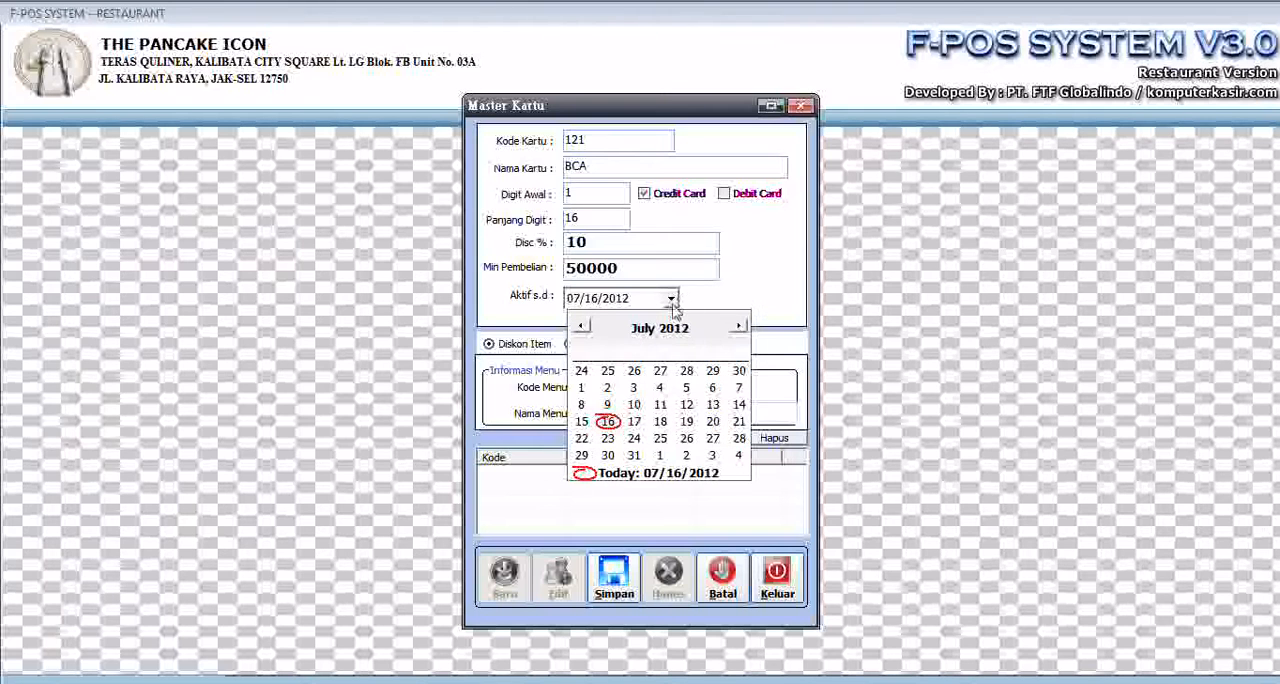
pyautogui.click(633, 455)
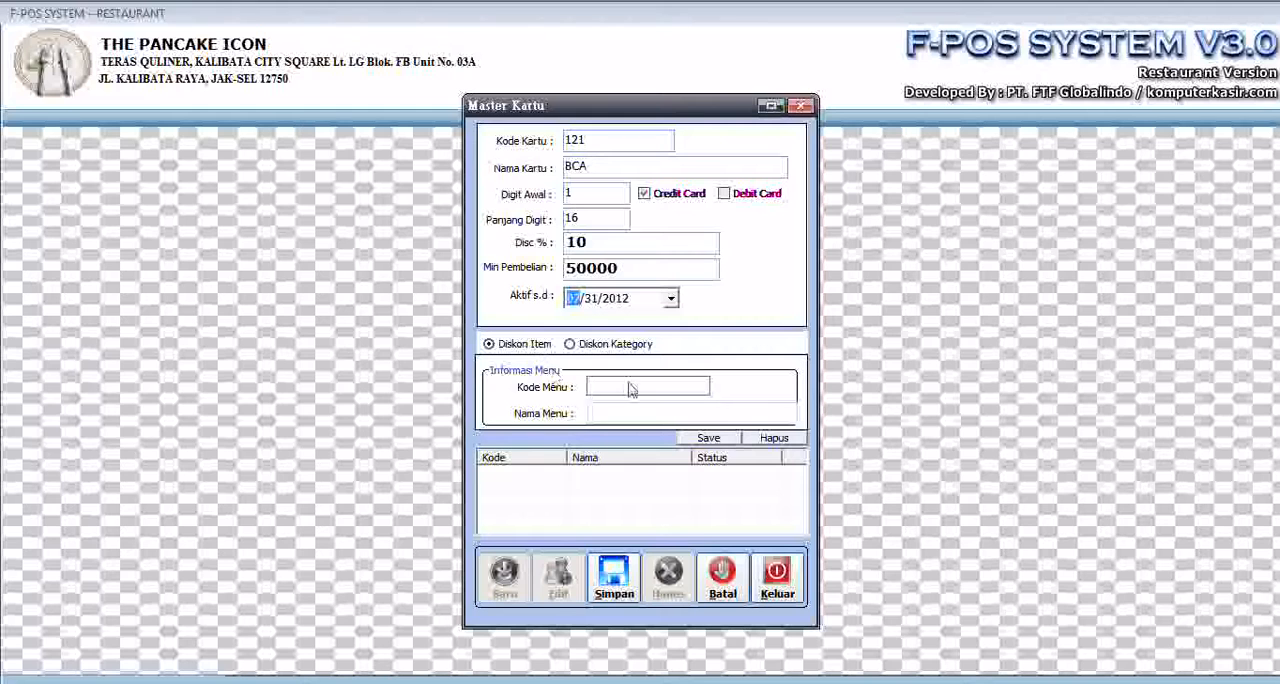
# - Apply the card discount by category, add category 007 THE PANCAGE to its list, and close the card form
pyautogui.click(572, 345)
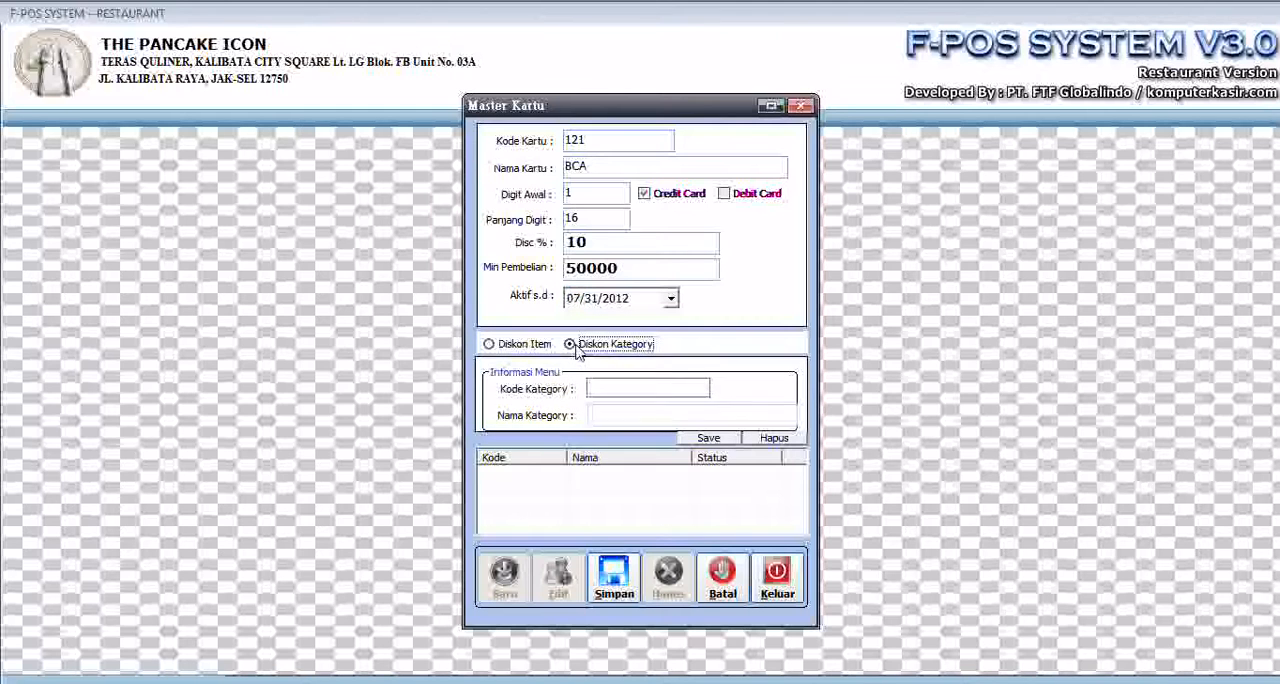
pyautogui.click(700, 389)
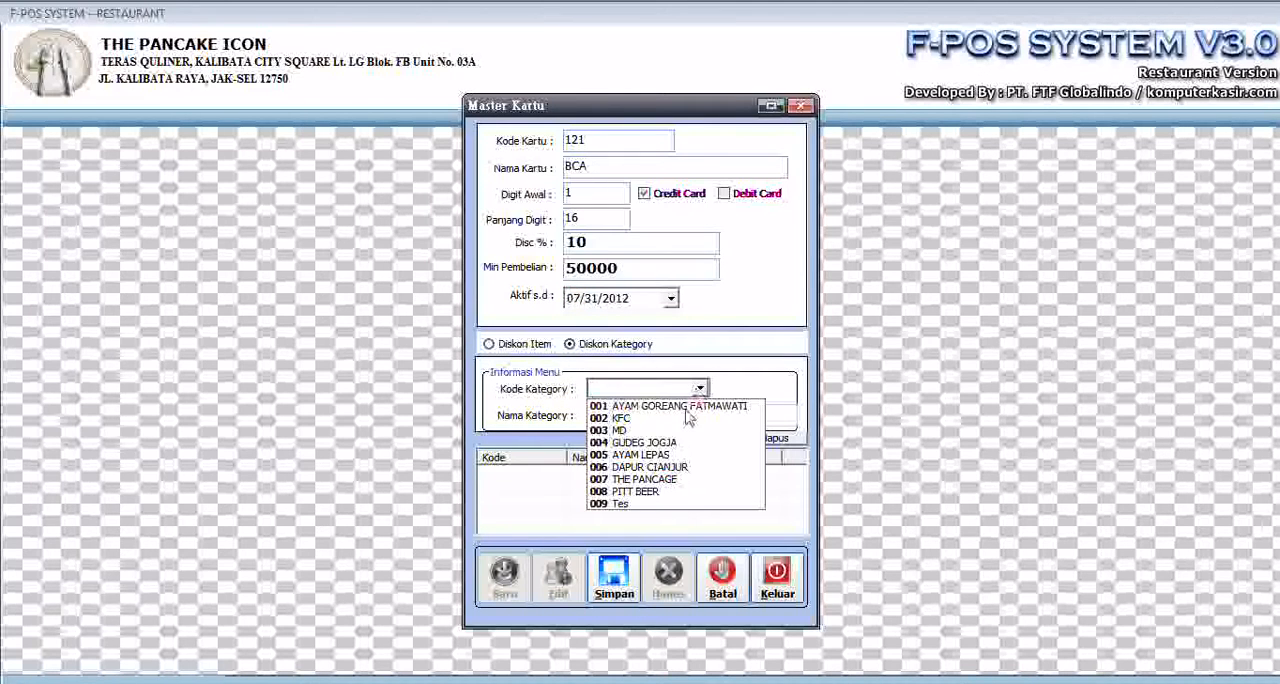
pyautogui.click(648, 479)
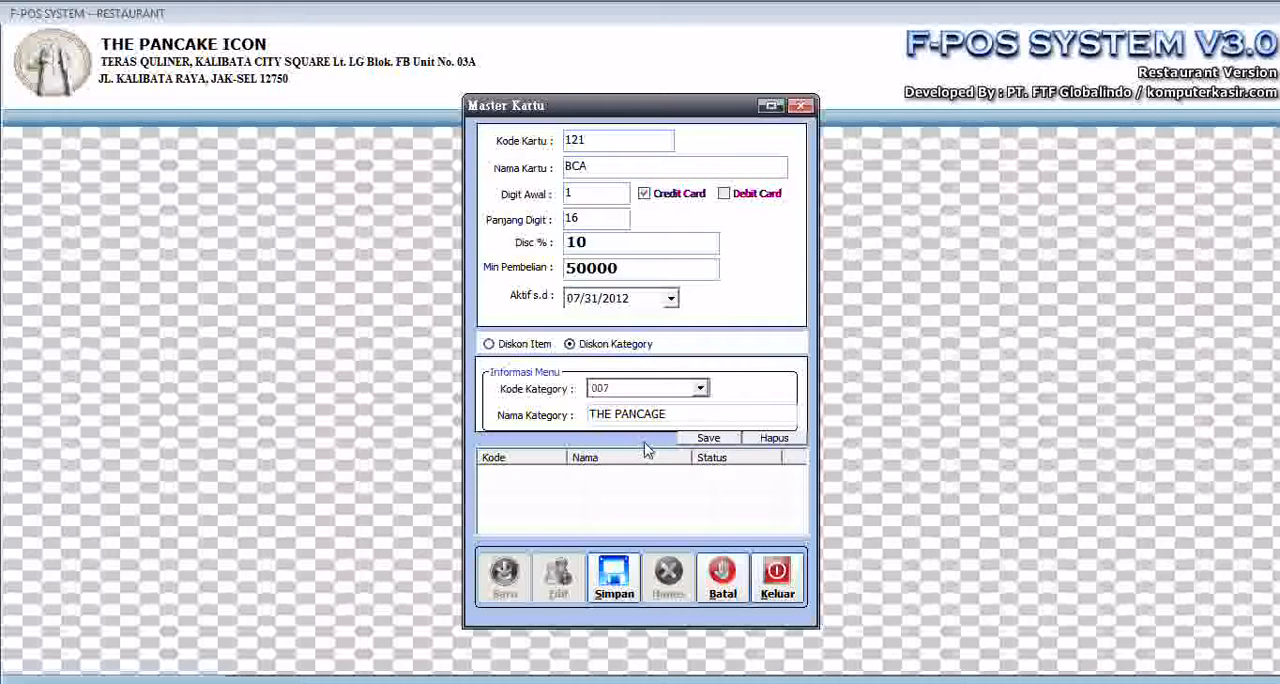
pyautogui.click(708, 438)
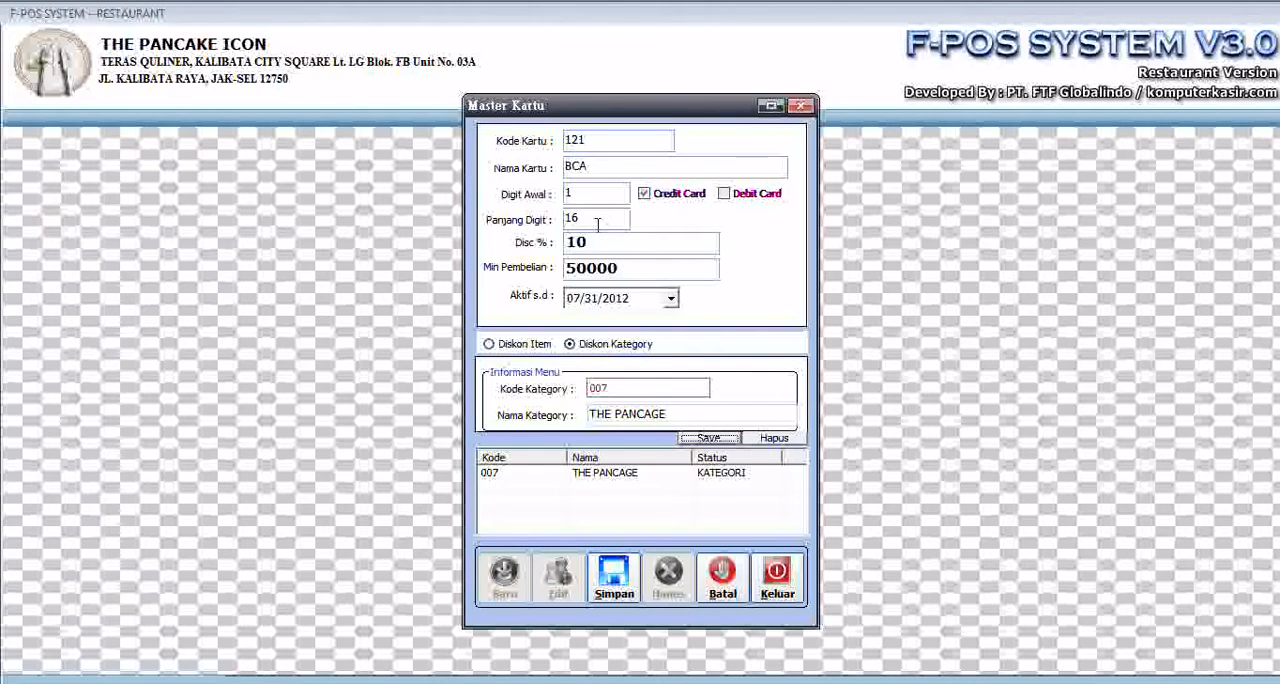
pyautogui.click(777, 575)
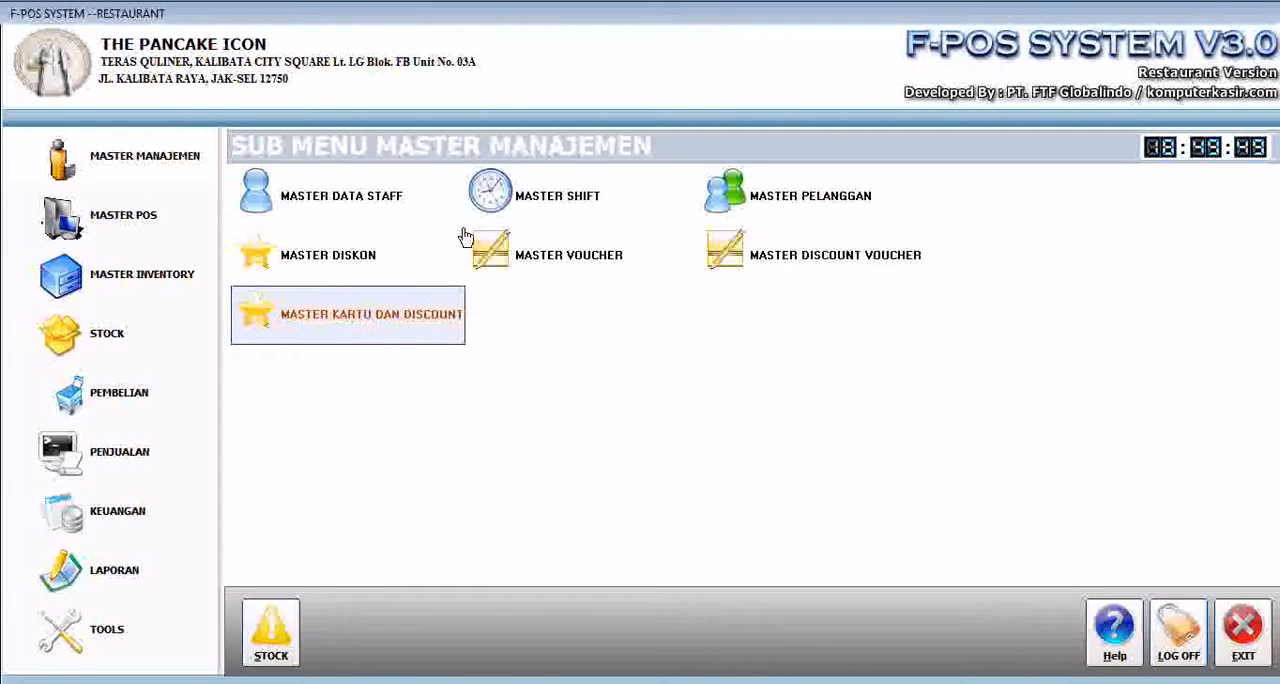